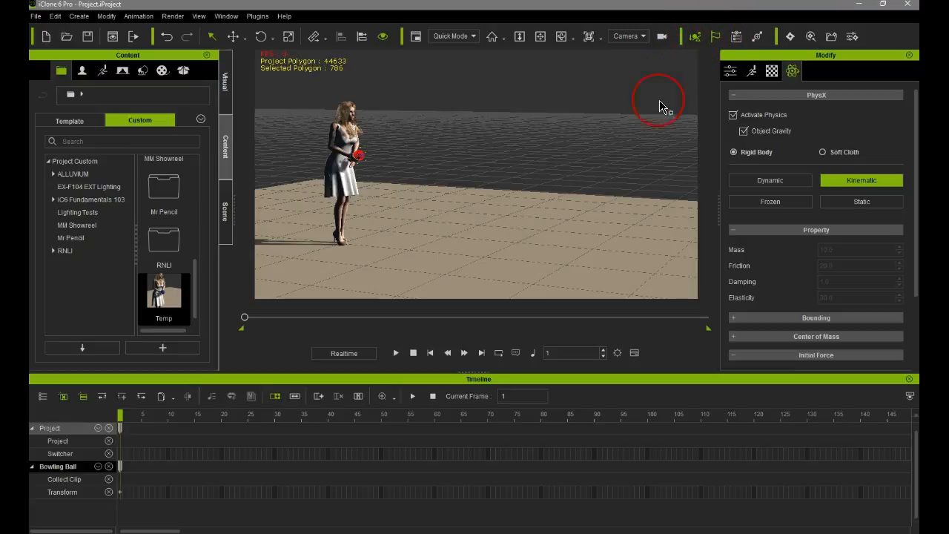
Play the bowling animation from the Camera view and again from a closer Preview view, examining the ball, hand and hair movement
click(400, 352)
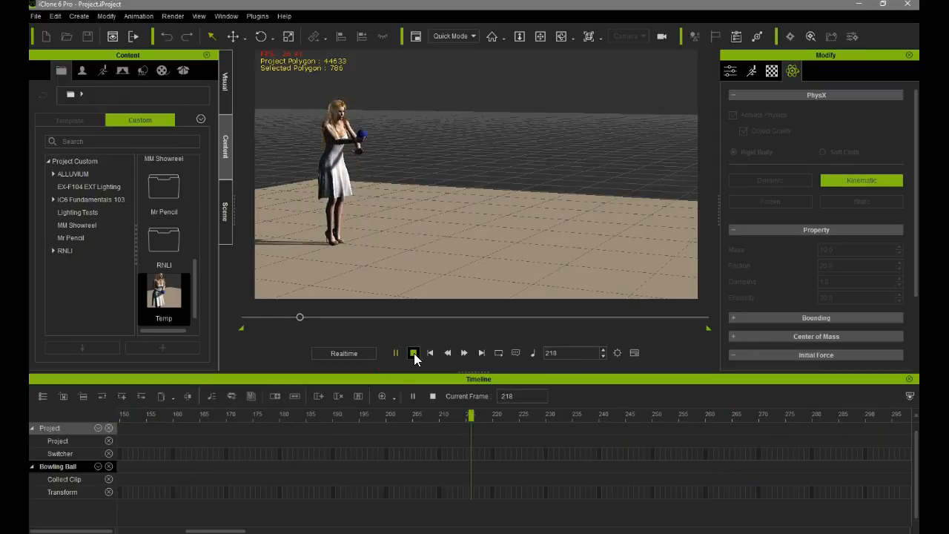
click(413, 353)
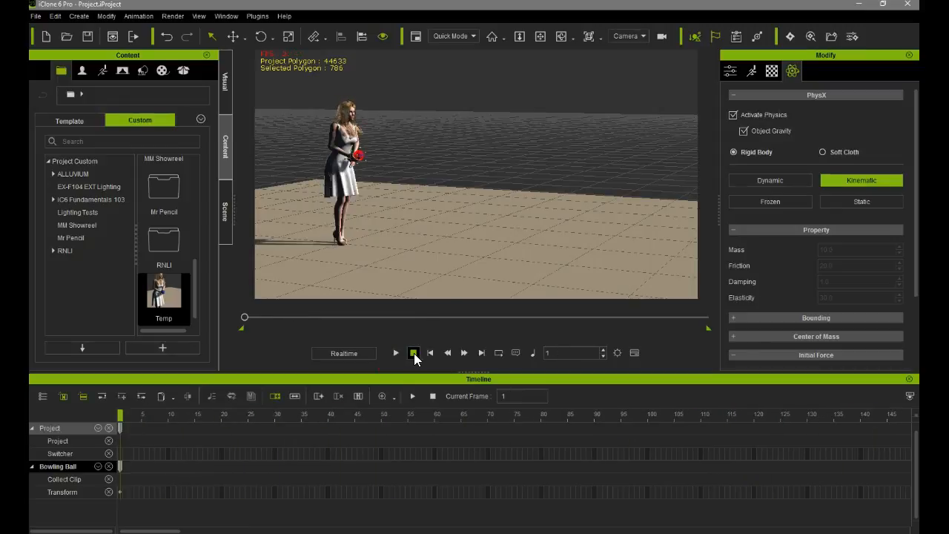
click(626, 36)
click(623, 46)
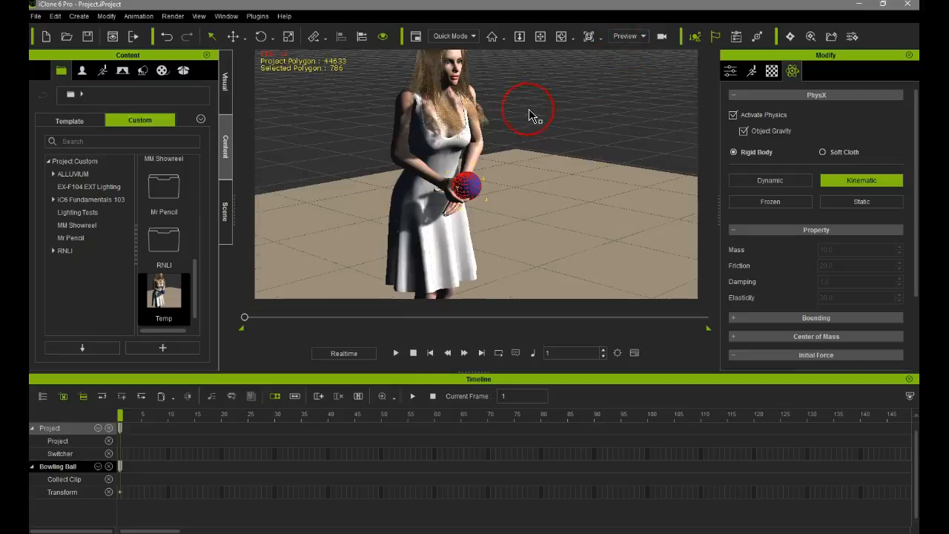
middle_drag(543, 110, 548, 186)
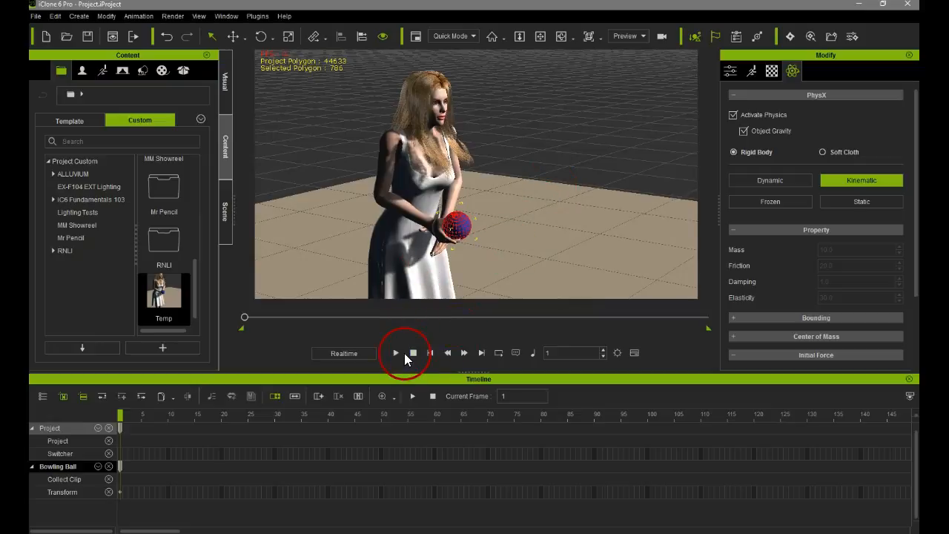
click(396, 352)
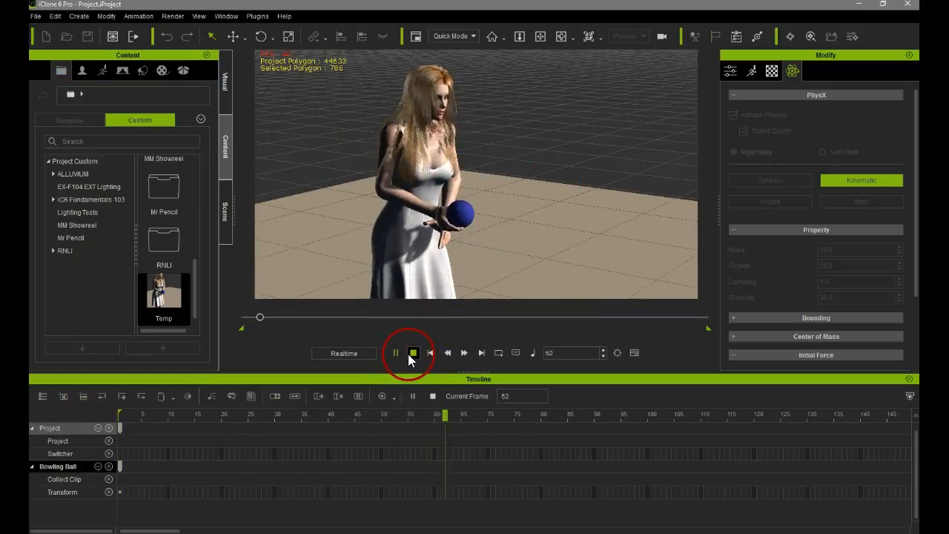
click(413, 354)
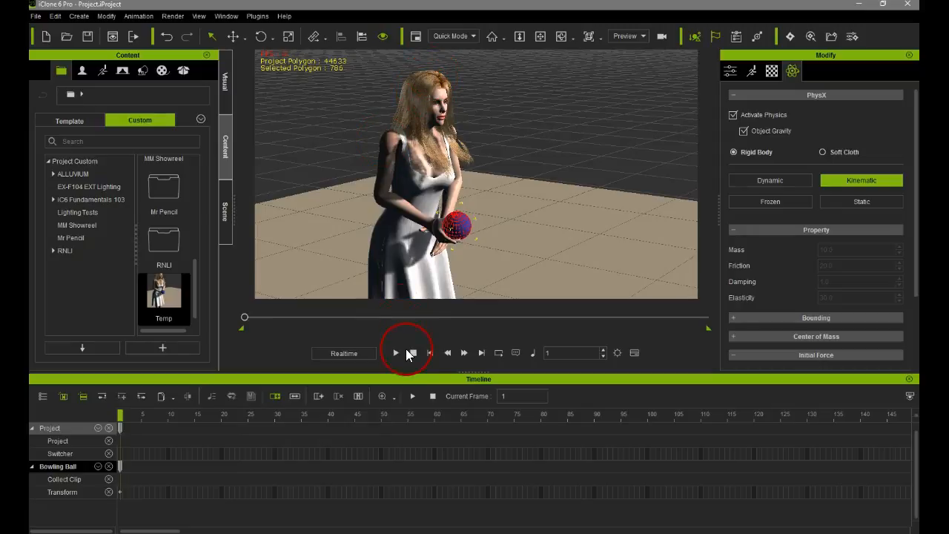
click(396, 352)
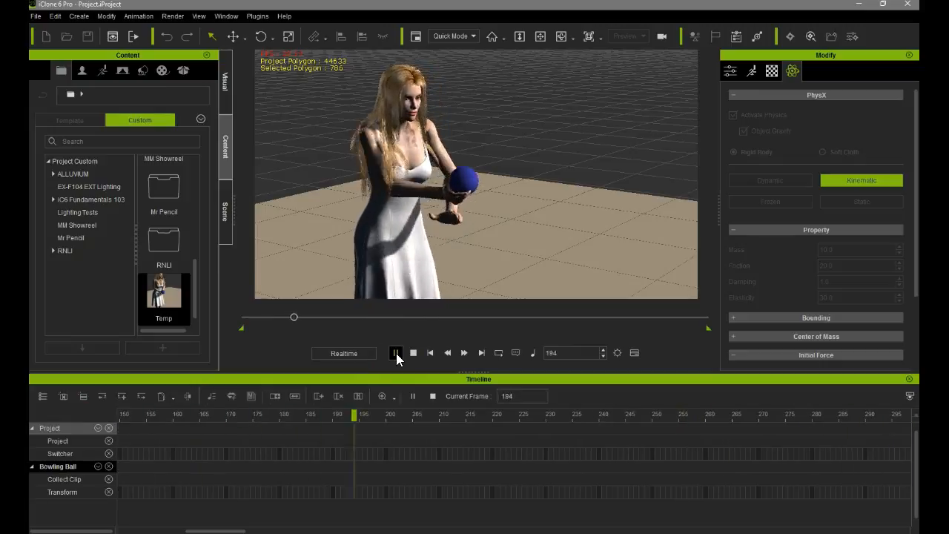
click(396, 353)
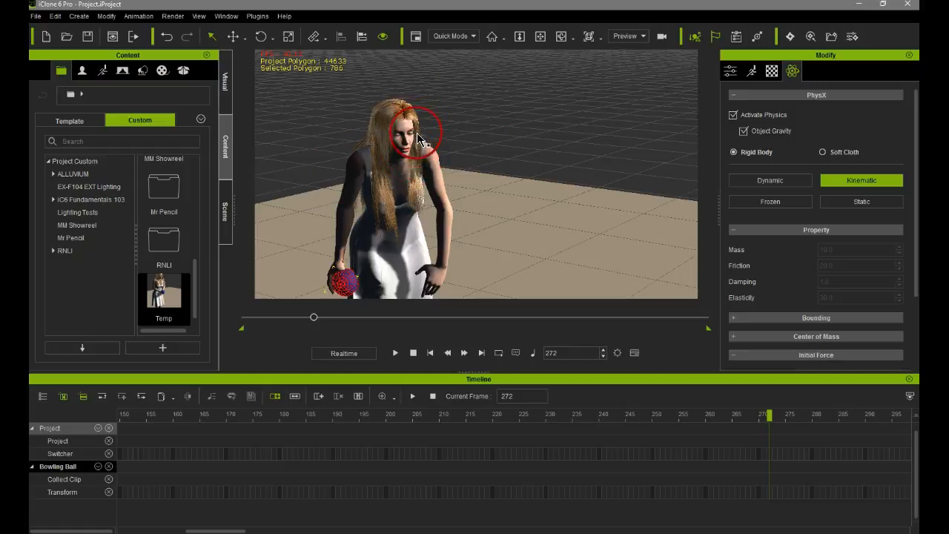
click(413, 352)
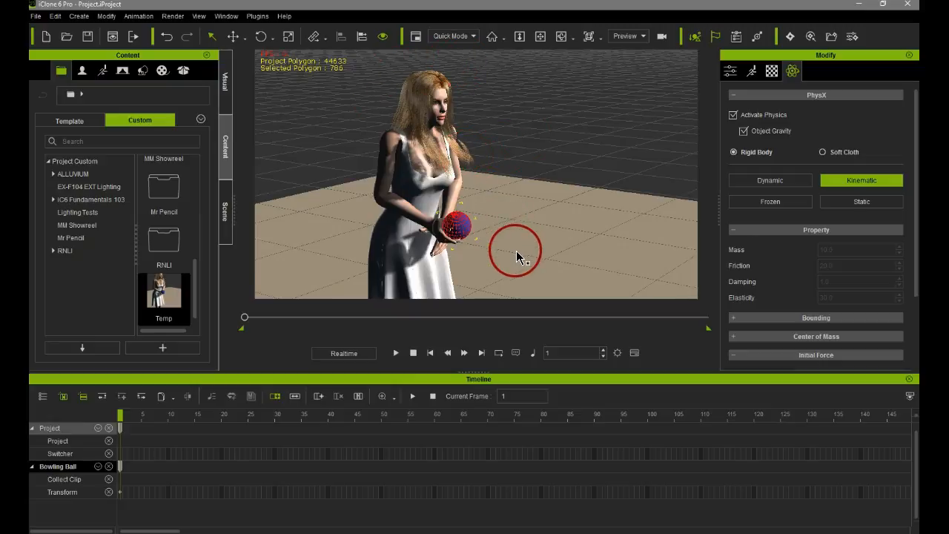
Shift the female character's Bowl at Skittles motion clip along her Motion track so it starts at about frame 120
click(406, 134)
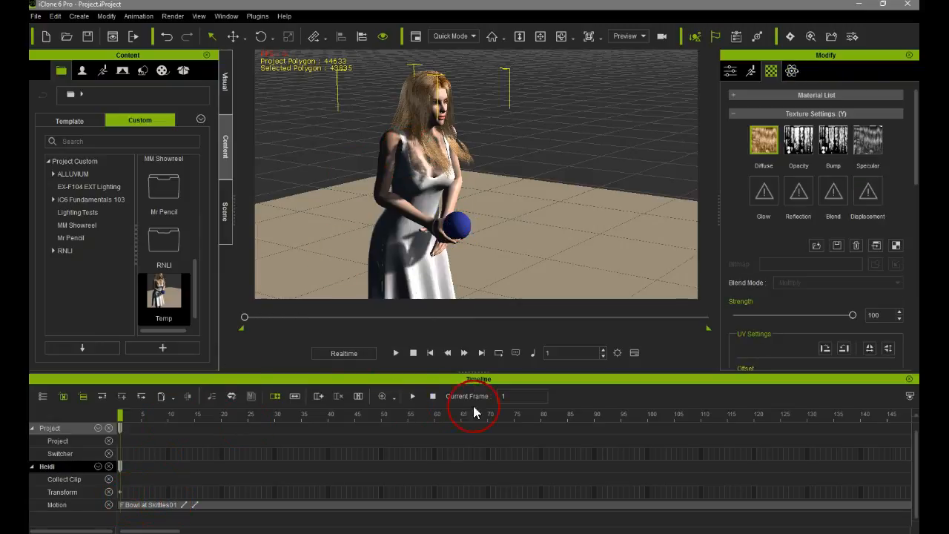
drag(515, 397, 423, 396)
text(60)
key(BackSpace)
key(BackSpace)
text(120)
key(Return)
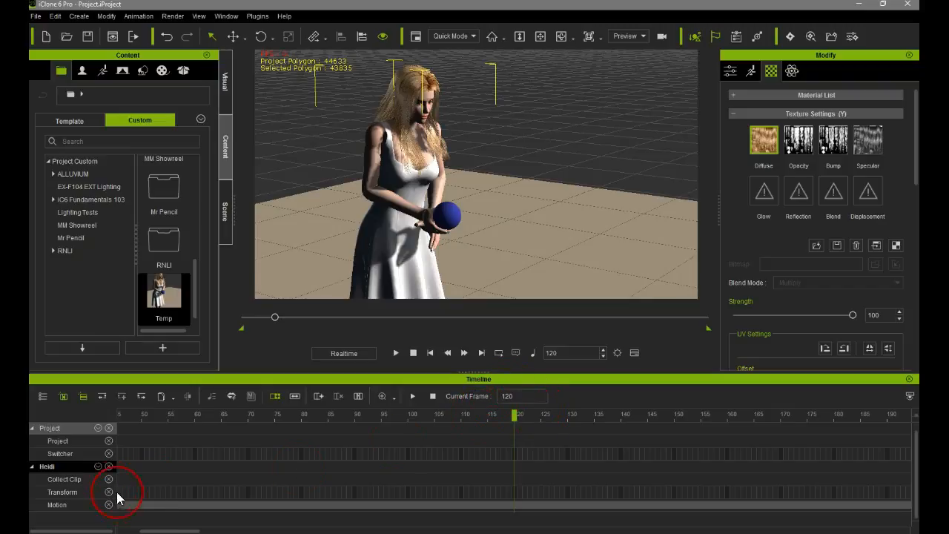
drag(136, 508, 599, 519)
drag(396, 509, 581, 509)
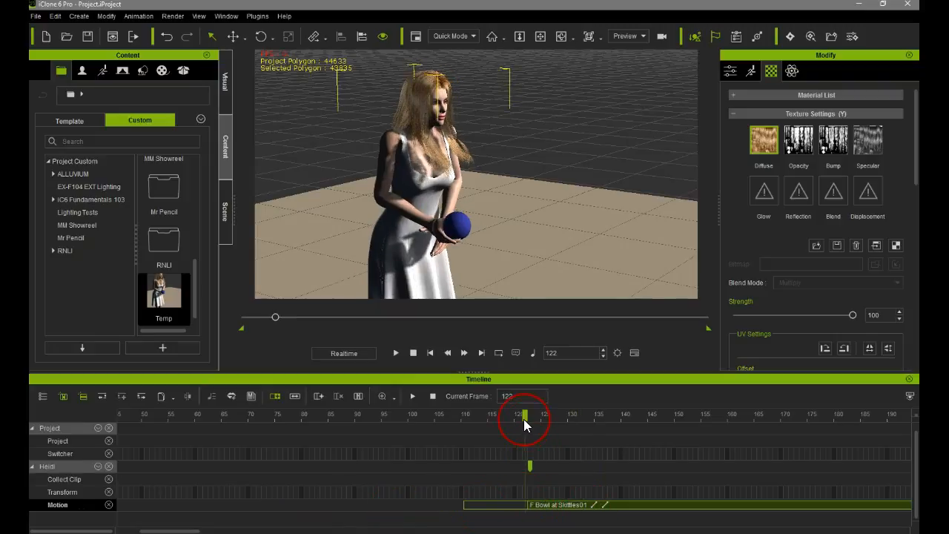
click(521, 414)
drag(552, 510, 542, 509)
Scrub the frames before the delayed motion clip, and play from the first frame to examine how the hair and dress settle
drag(511, 419, 281, 433)
drag(407, 445, 430, 483)
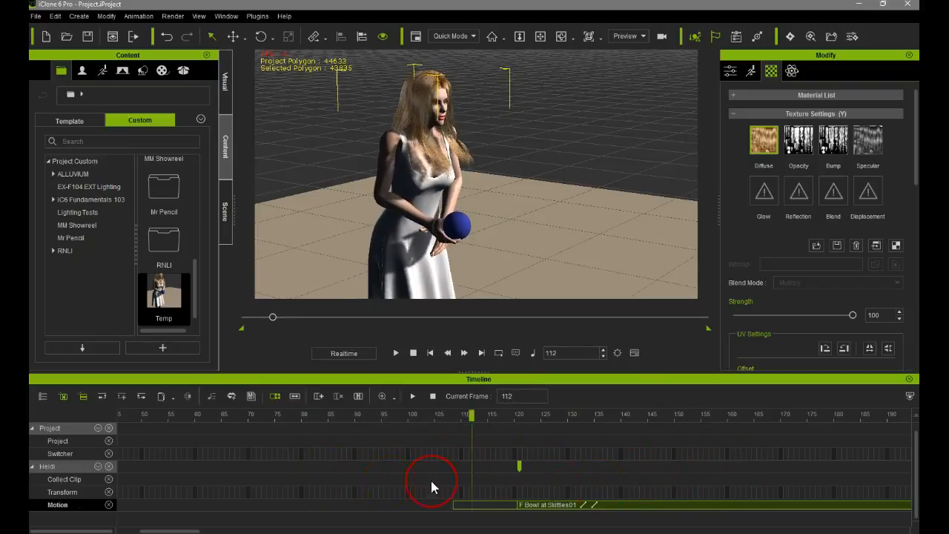
click(412, 353)
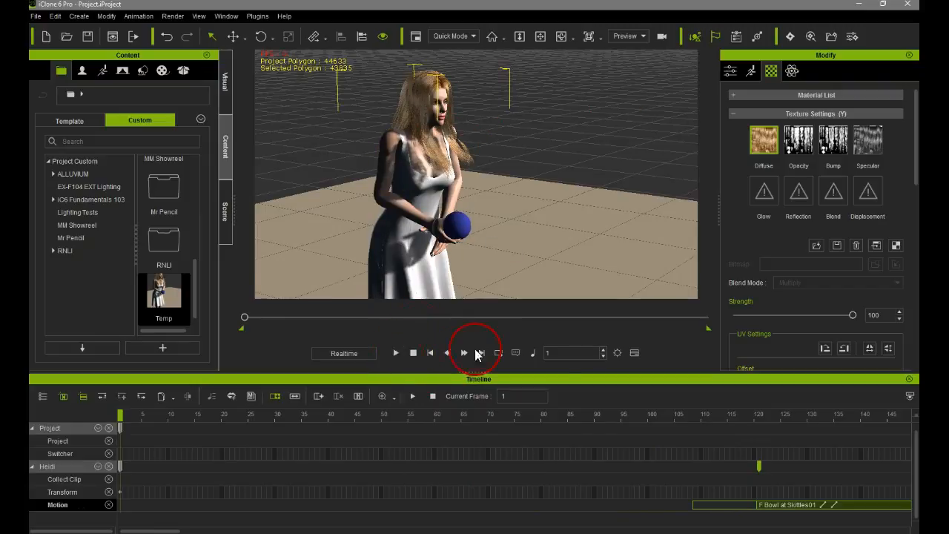
click(412, 397)
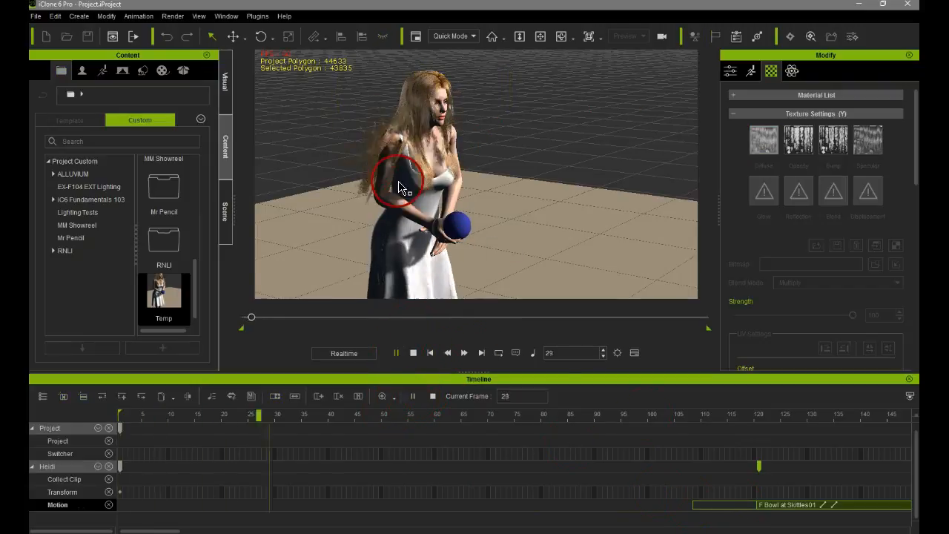
click(413, 354)
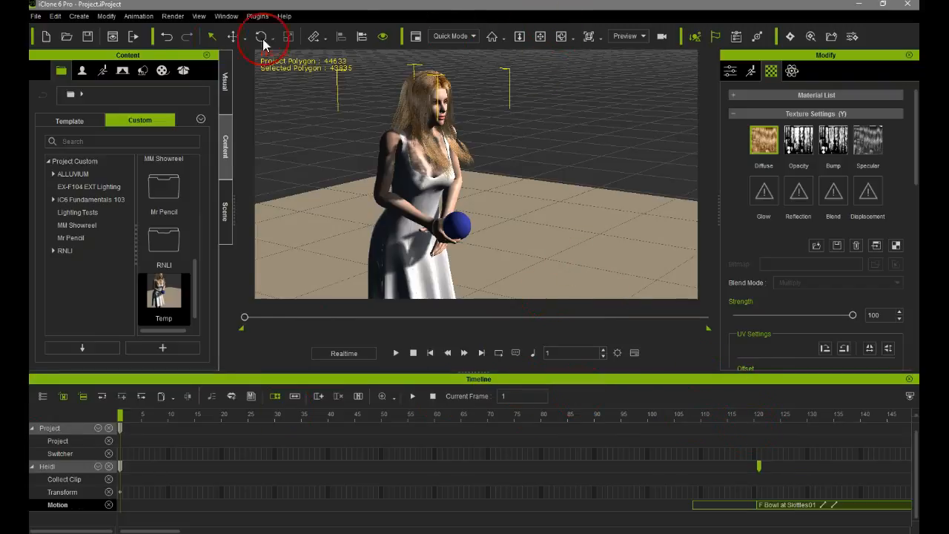
In the Camera view, set the bowling ball's rigid body to Dynamic at frame 463 and play back the throw
click(629, 38)
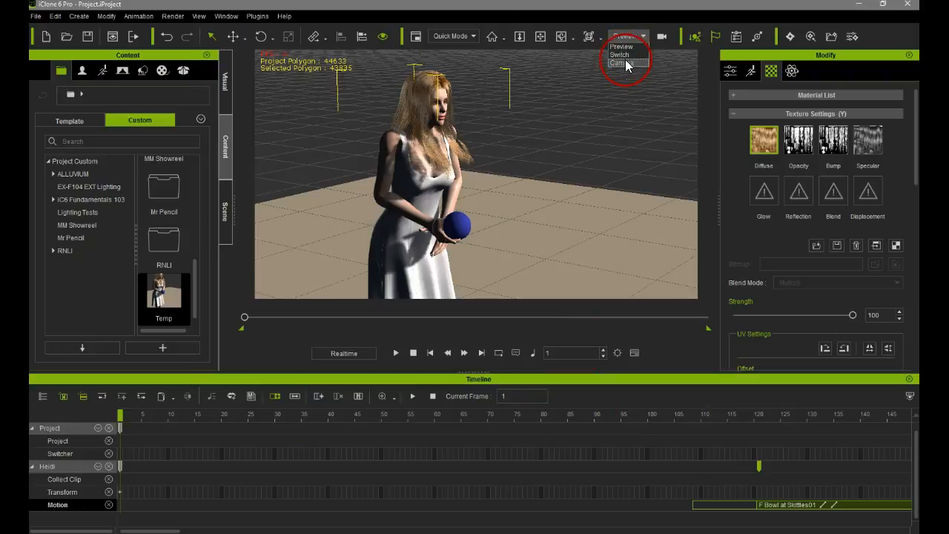
click(627, 62)
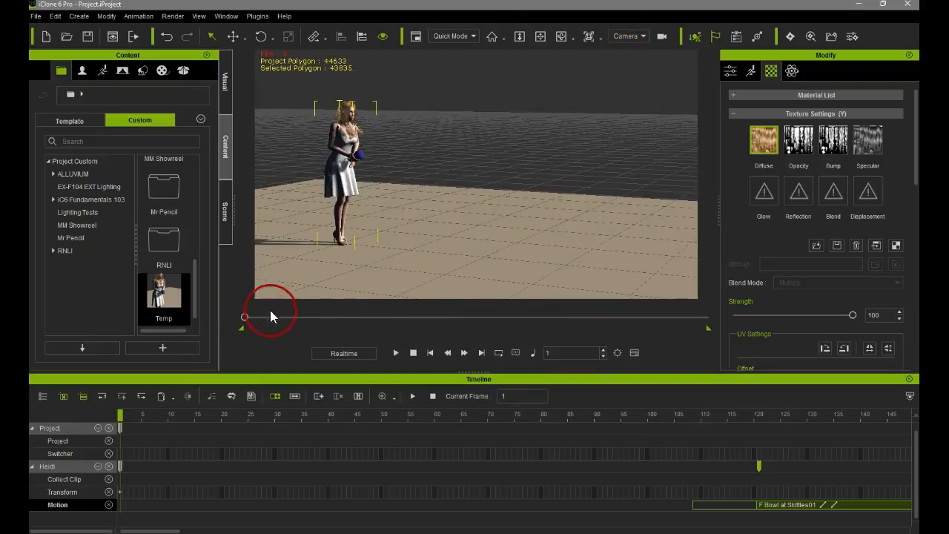
drag(243, 317, 363, 353)
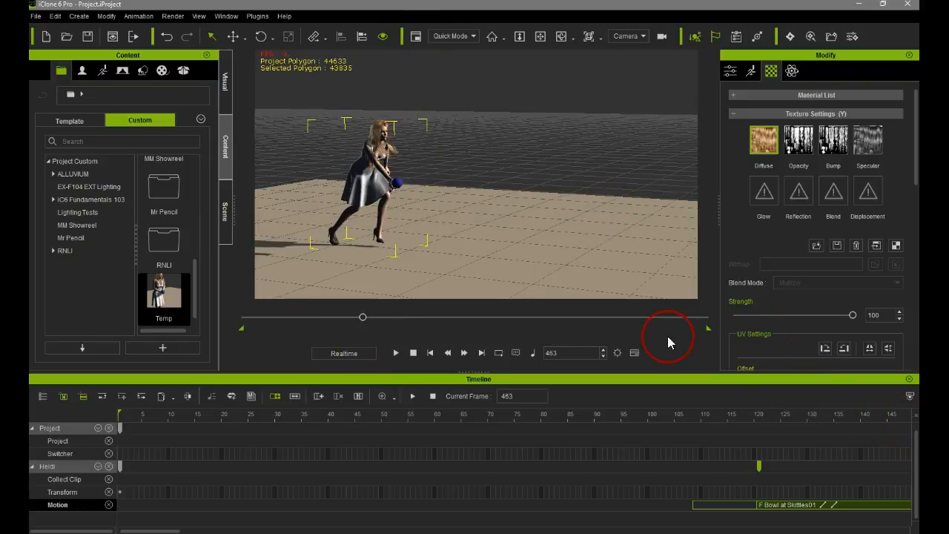
click(397, 183)
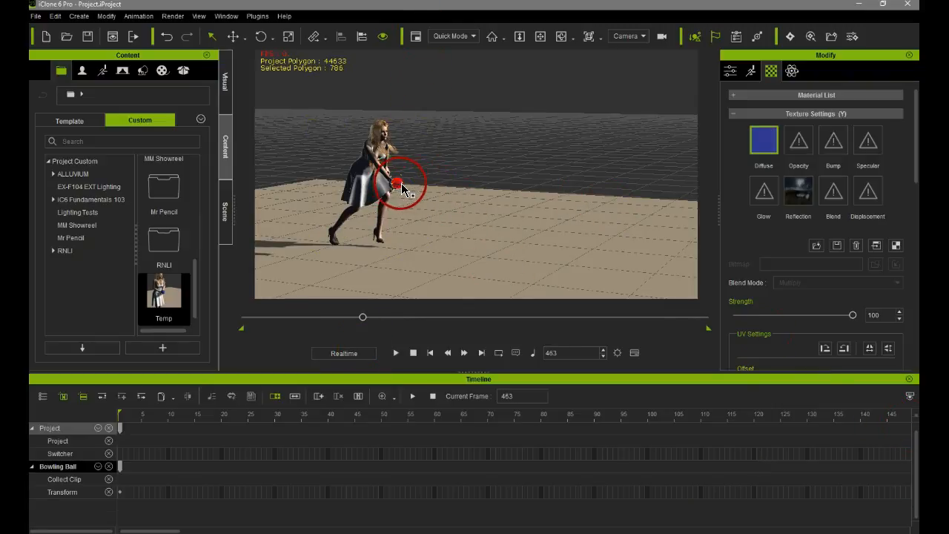
click(792, 71)
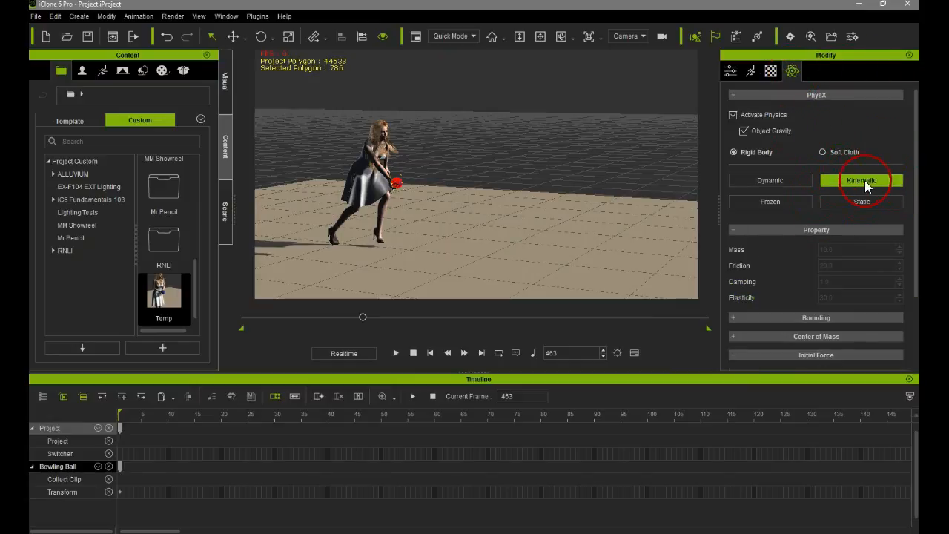
click(791, 181)
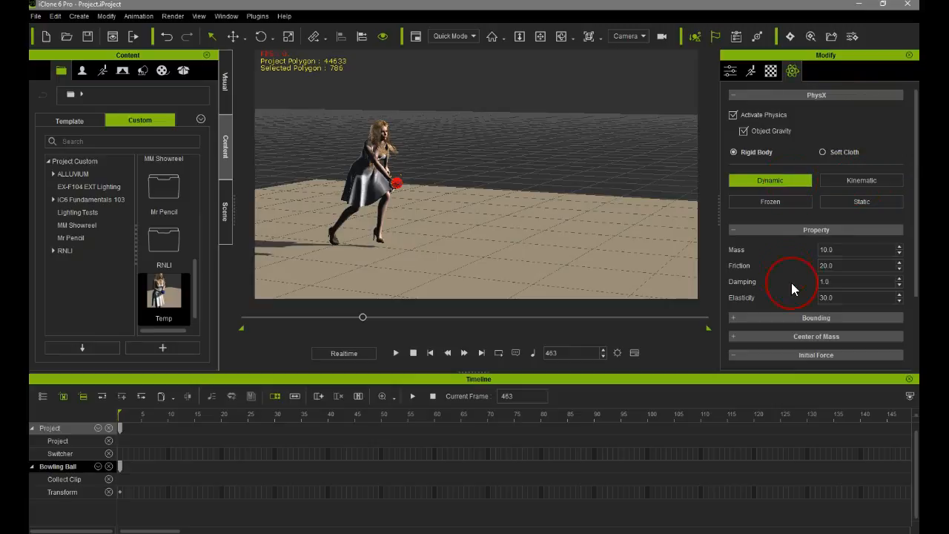
click(415, 353)
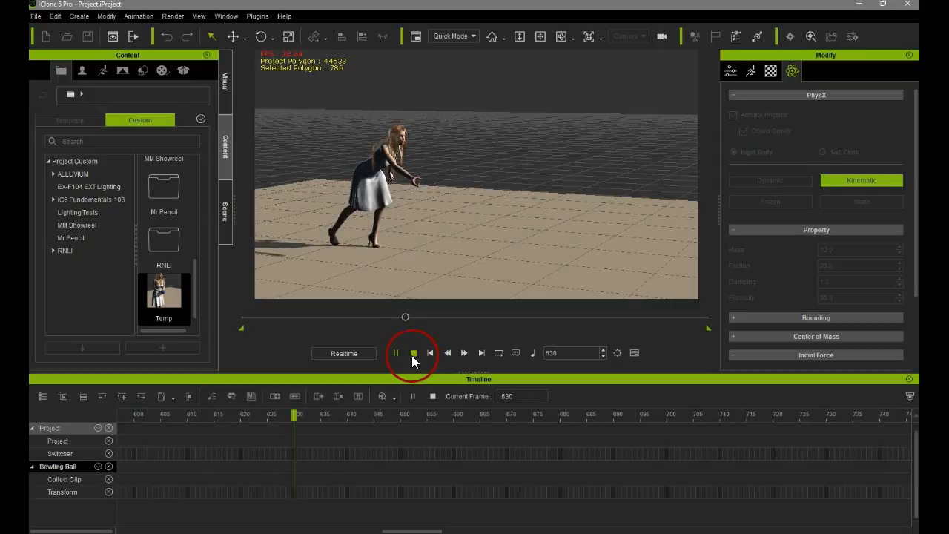
click(413, 355)
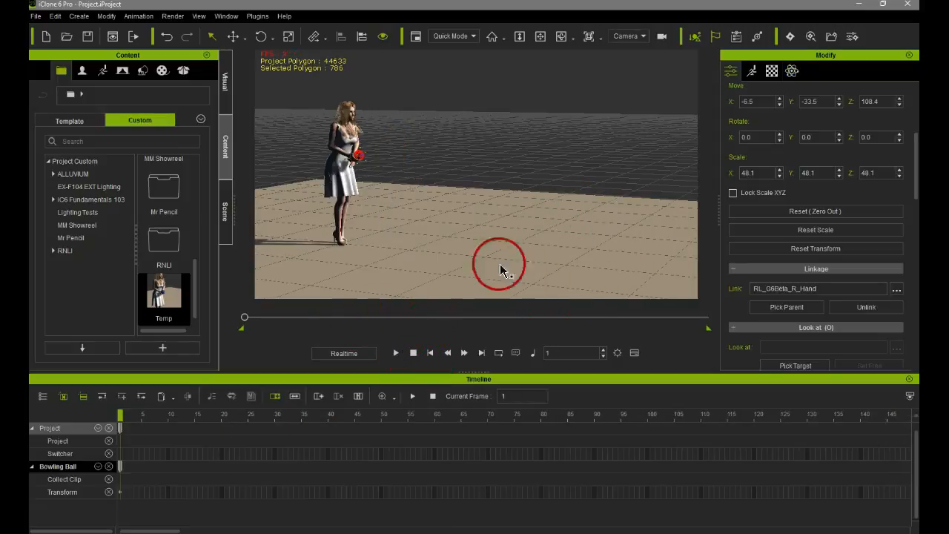
Activate physics on the floor and set its rigid body to Static
click(508, 230)
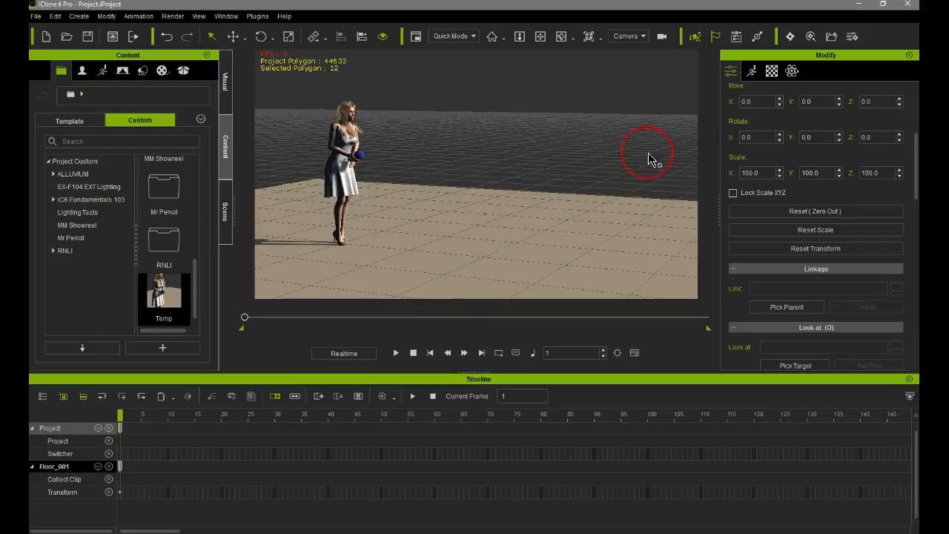
click(792, 71)
click(743, 115)
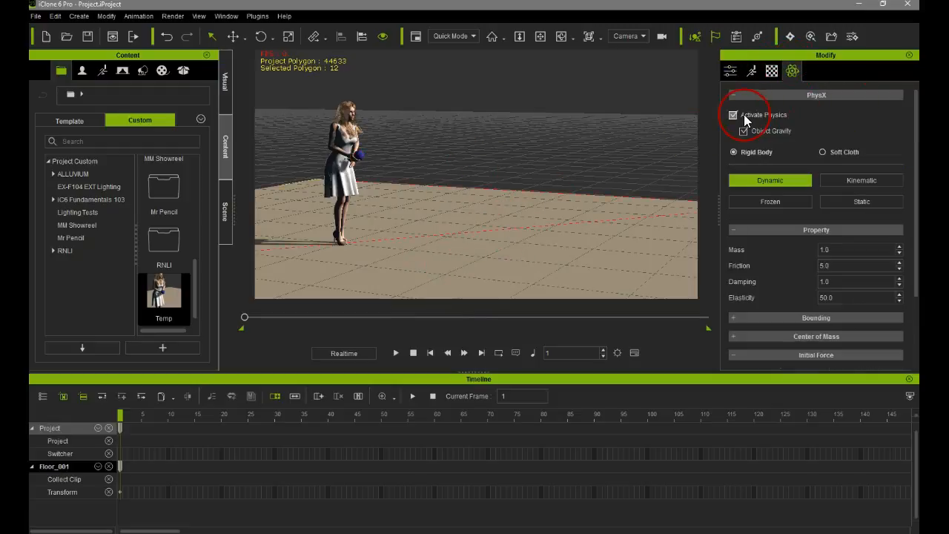
click(853, 201)
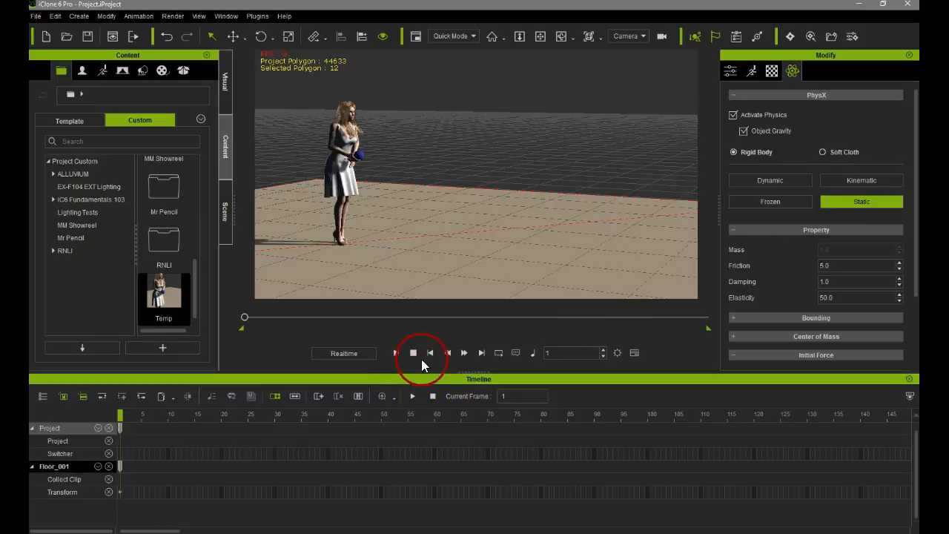
Play back the throw twice, pausing after the release to examine the ball rolling across the floor, and return to the first frame
click(395, 353)
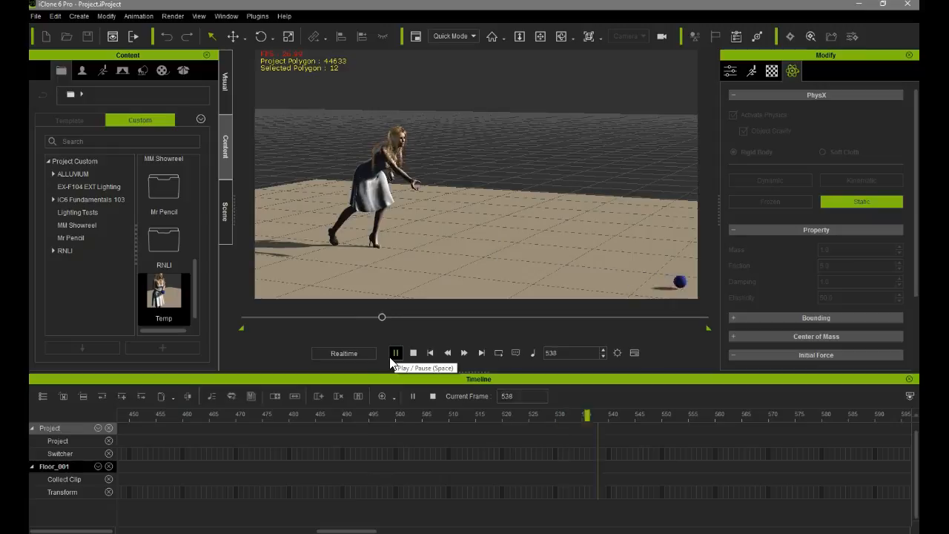
click(408, 356)
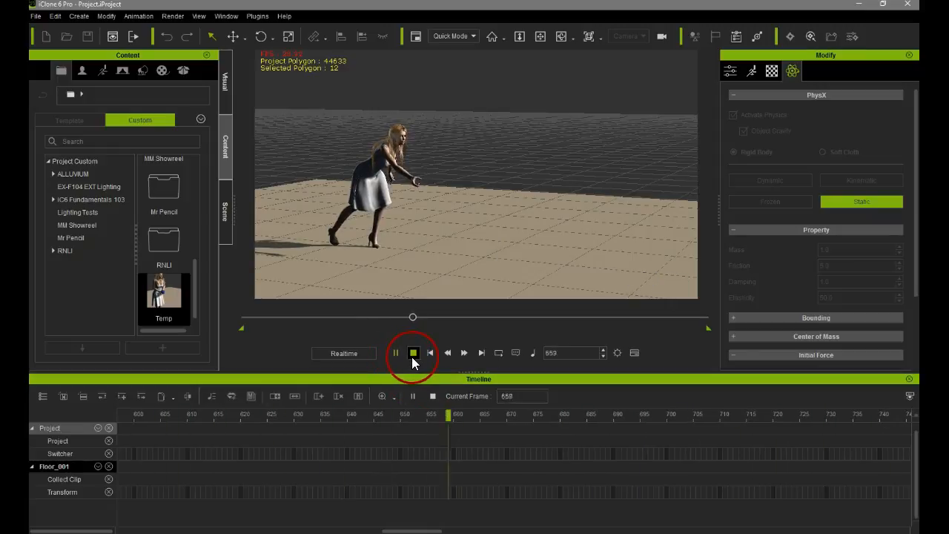
click(414, 355)
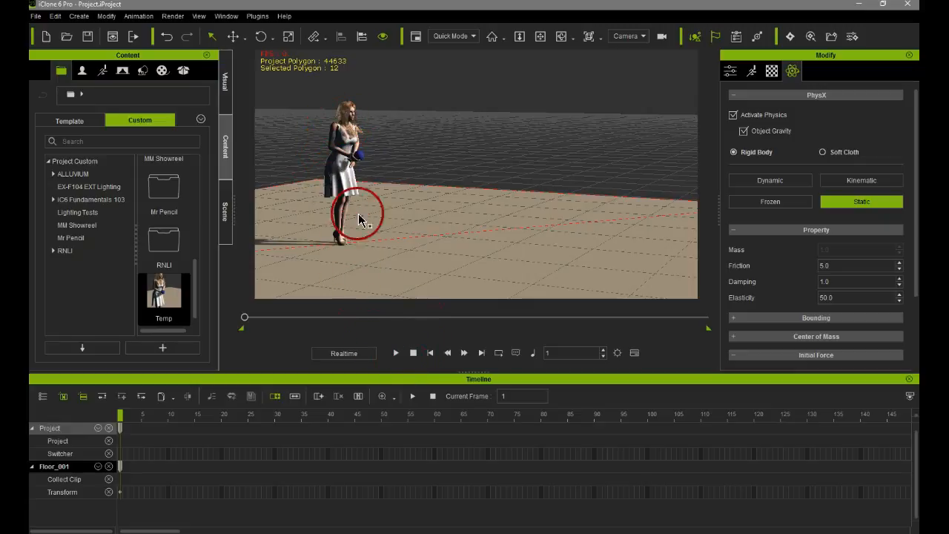
click(397, 353)
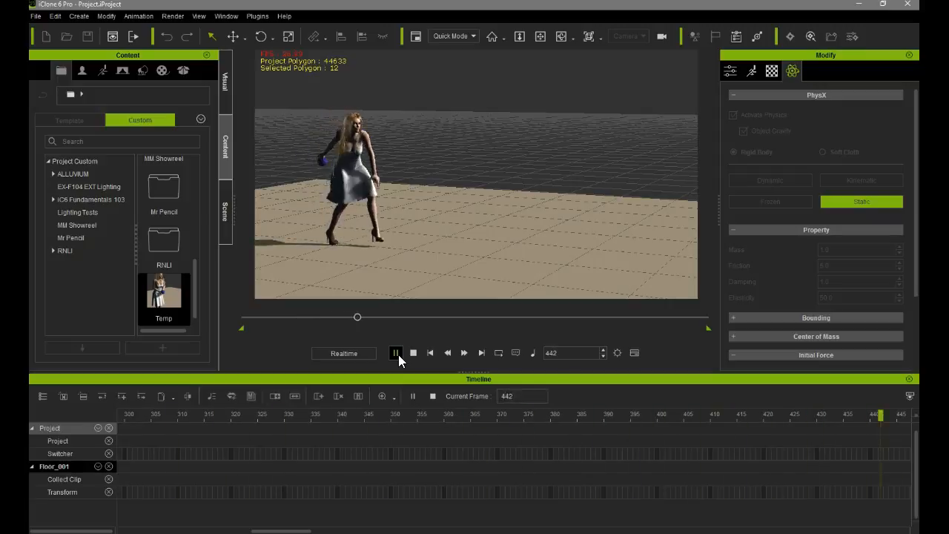
click(396, 353)
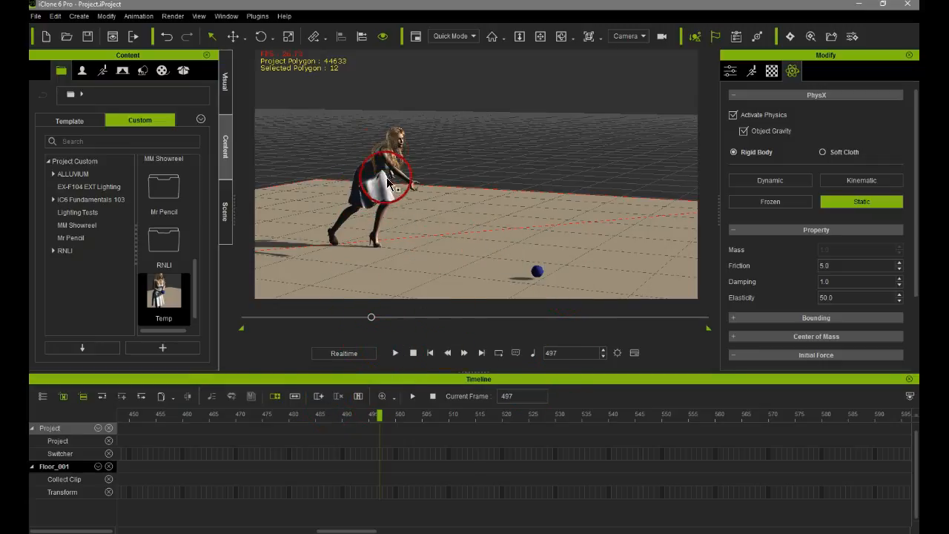
click(411, 352)
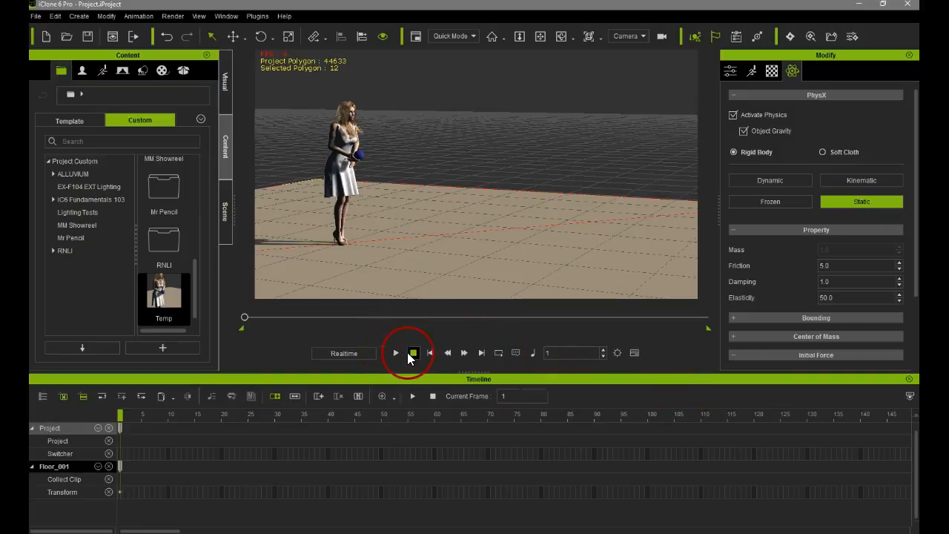
Set the project's total frames to 600 in the project settings
drag(243, 317, 166, 301)
click(617, 353)
double_click(371, 120)
text(500)
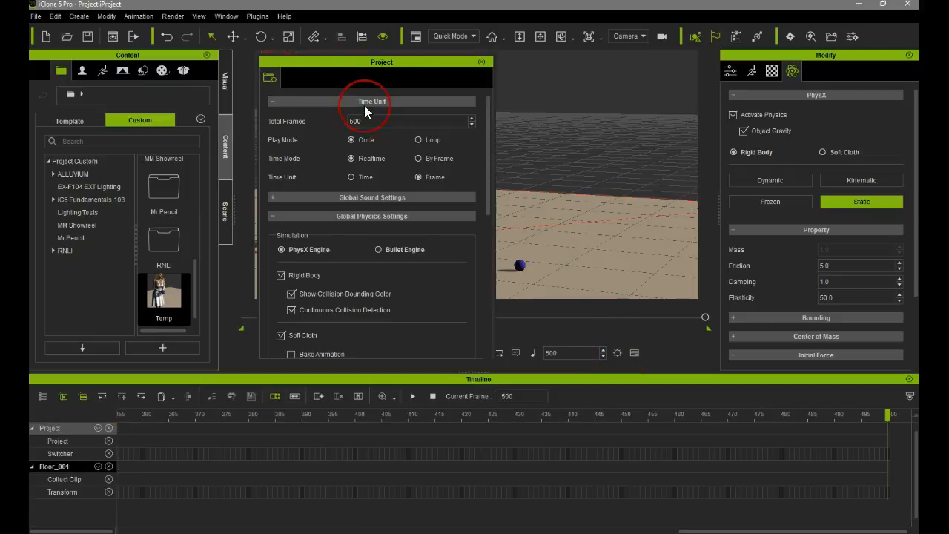
drag(365, 121, 283, 112)
text(600)
key(Return)
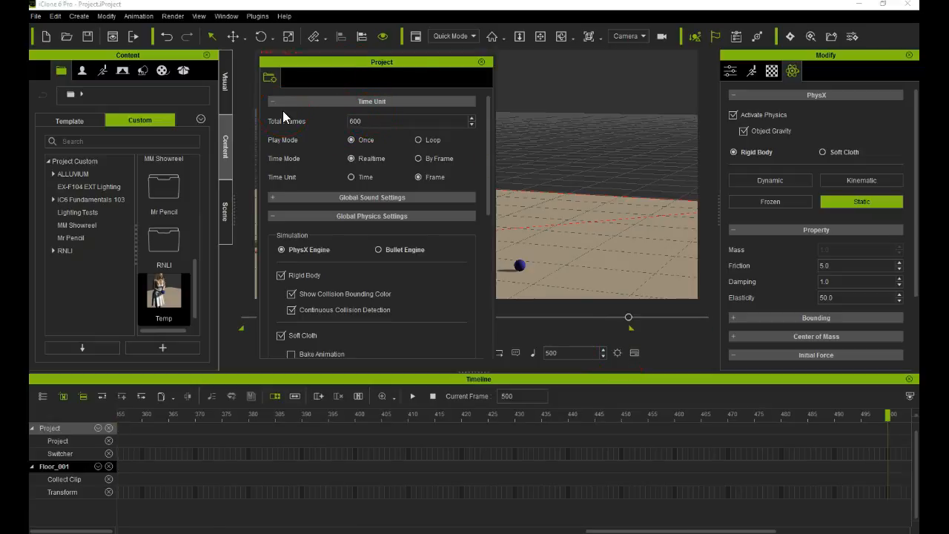
Close the project settings, extend the playback range to frame 600, and play the throw through to the last frame
click(481, 61)
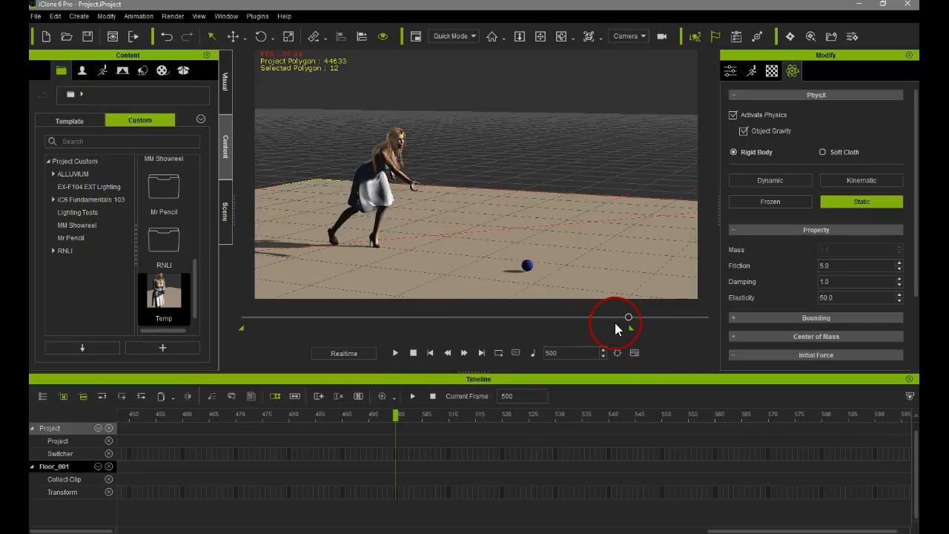
drag(631, 327, 732, 336)
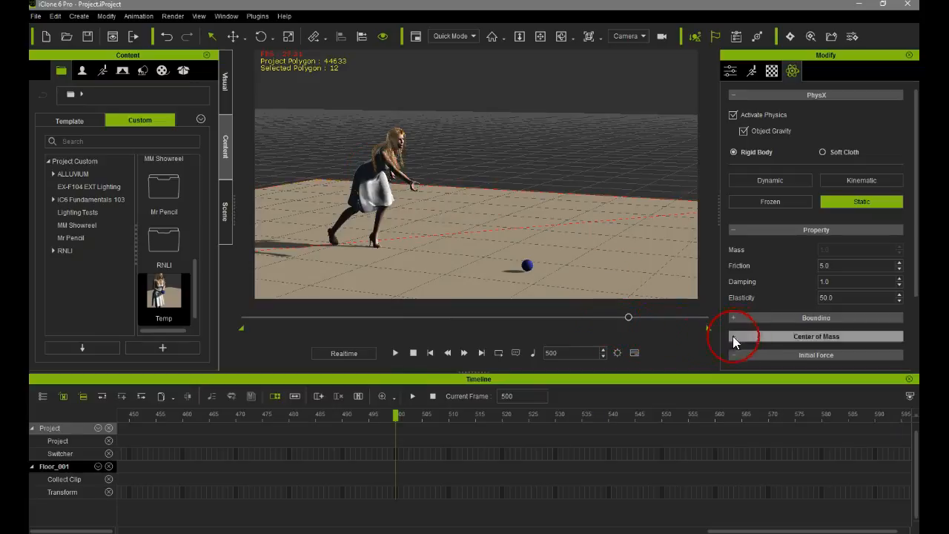
click(411, 355)
click(395, 352)
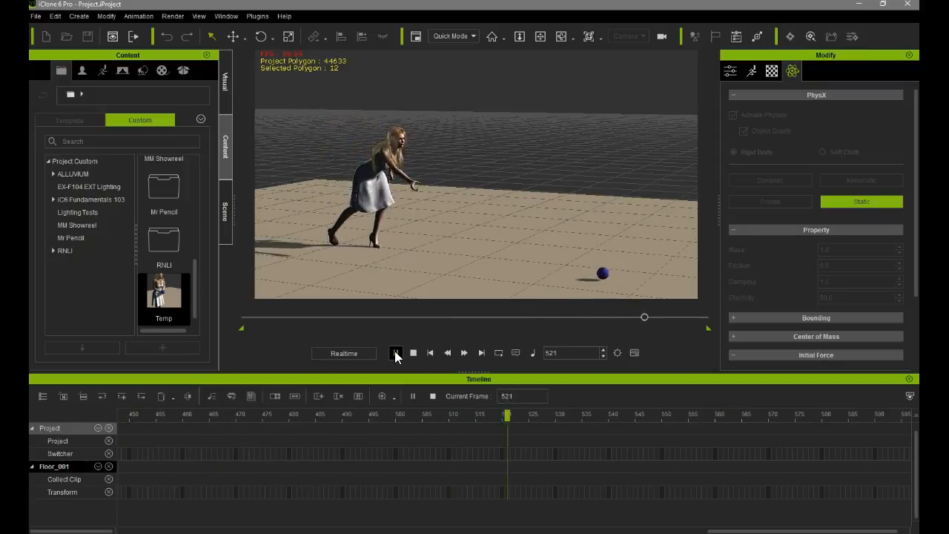
click(397, 354)
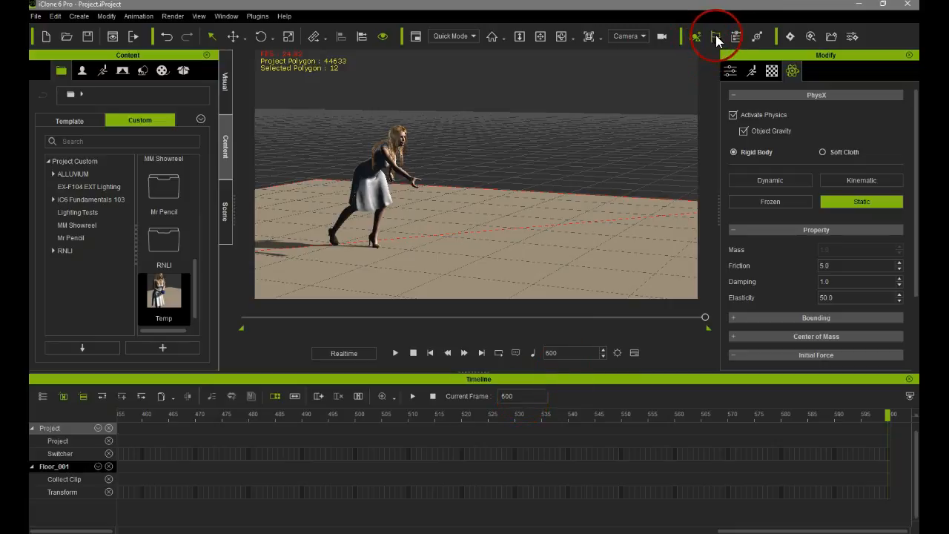
Deactivate physics on the floor and return to the first frame
click(733, 115)
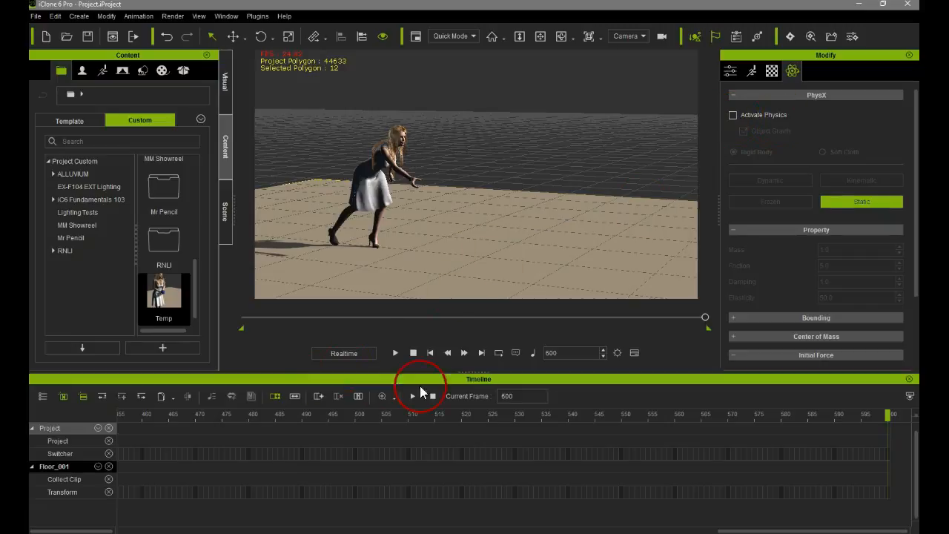
click(418, 353)
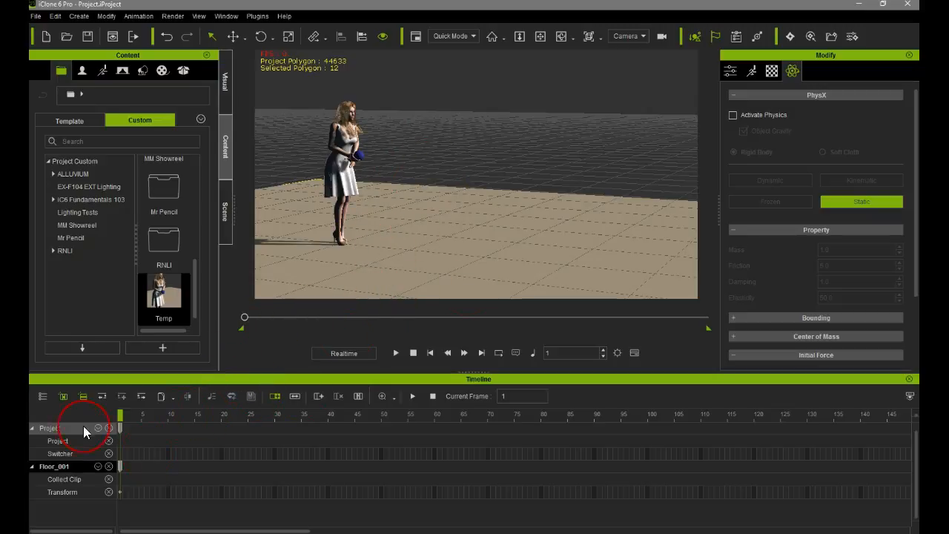
Show the bowling ball's Animation track in the timeline so that its full physics clip can be inspected
click(361, 156)
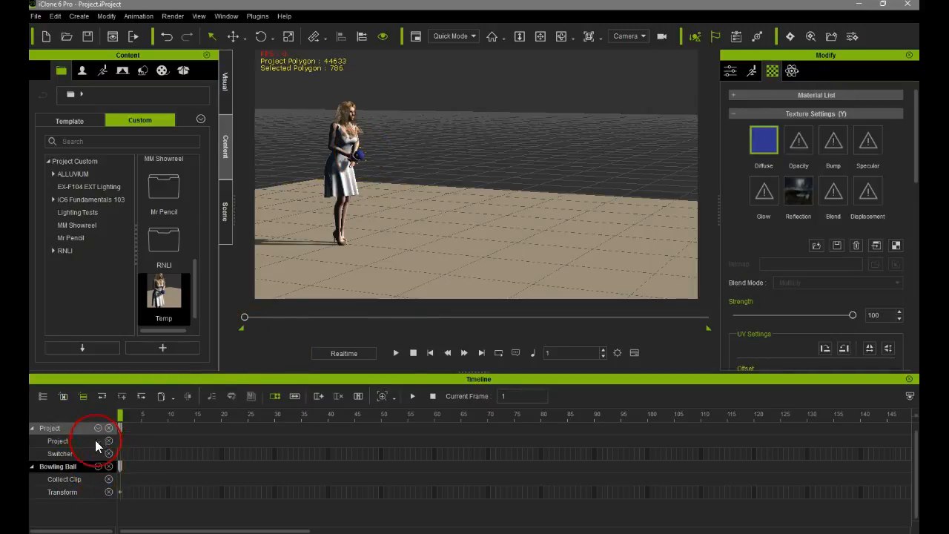
click(98, 466)
click(112, 378)
click(265, 355)
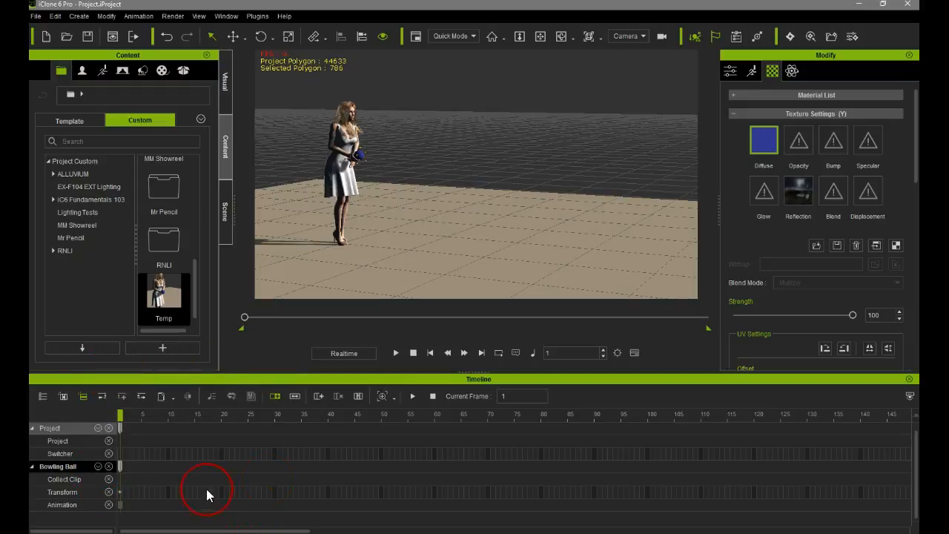
click(404, 442)
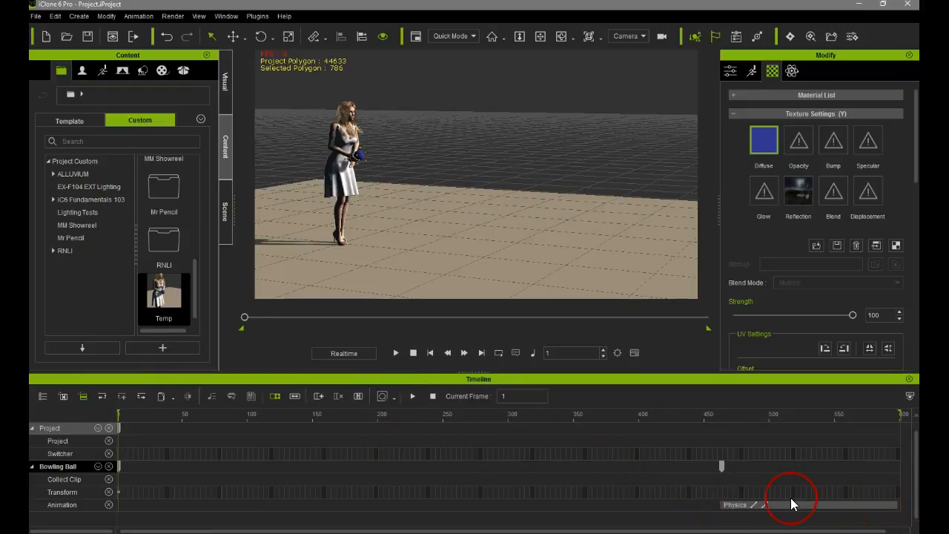
Scrub to frame 489 to examine the released ball, check its physics and linkage settings, and return to the first frame
drag(350, 413, 755, 435)
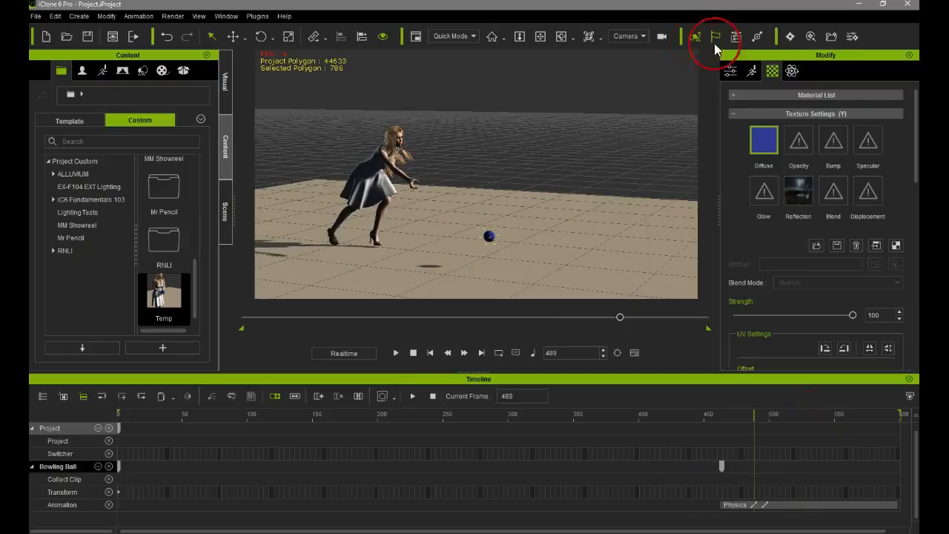
click(792, 72)
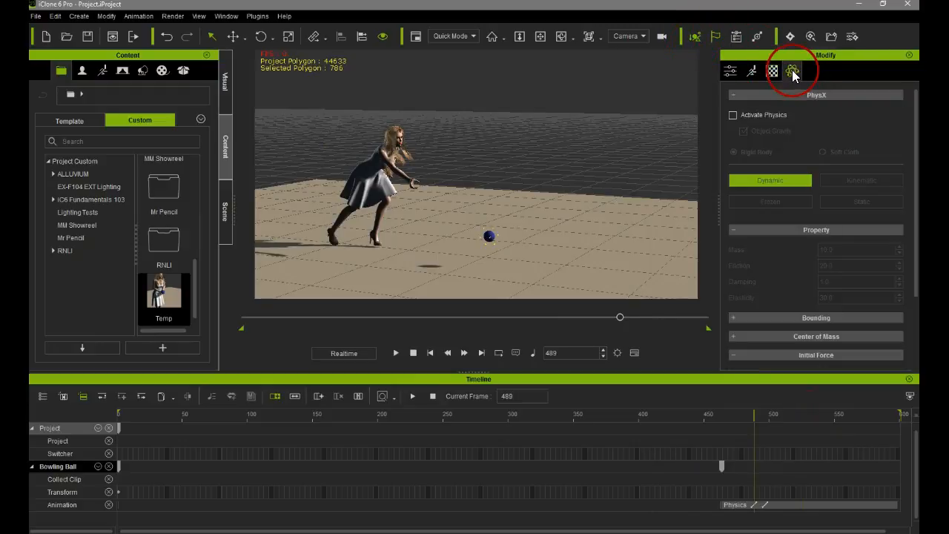
click(726, 71)
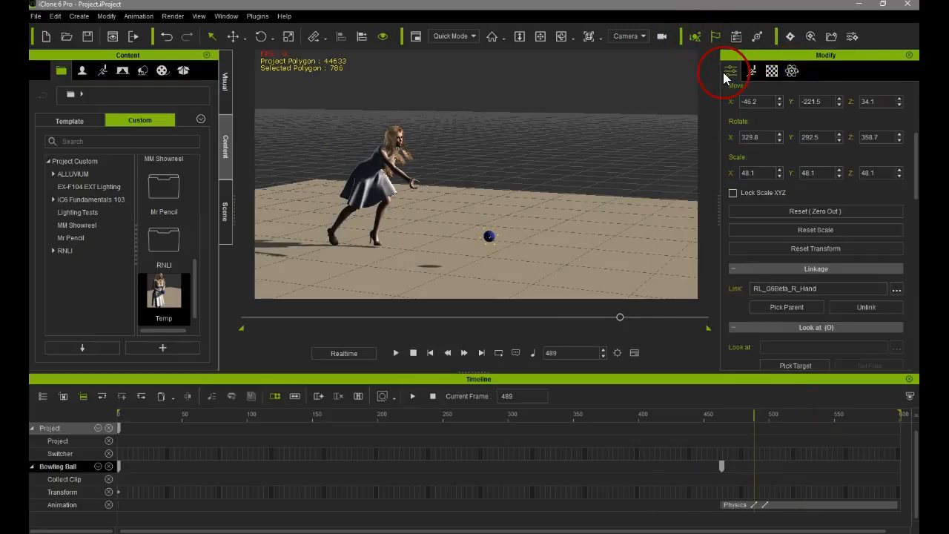
drag(695, 419, 31, 415)
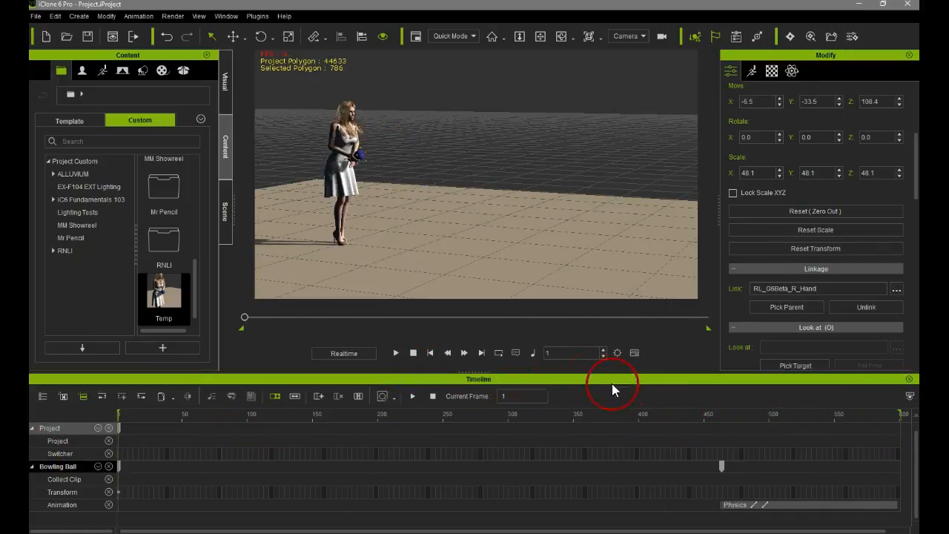
drag(135, 416, 68, 406)
Play back the throw with rigid body and soft cloth simulation turned off, and return to the first frame
click(396, 353)
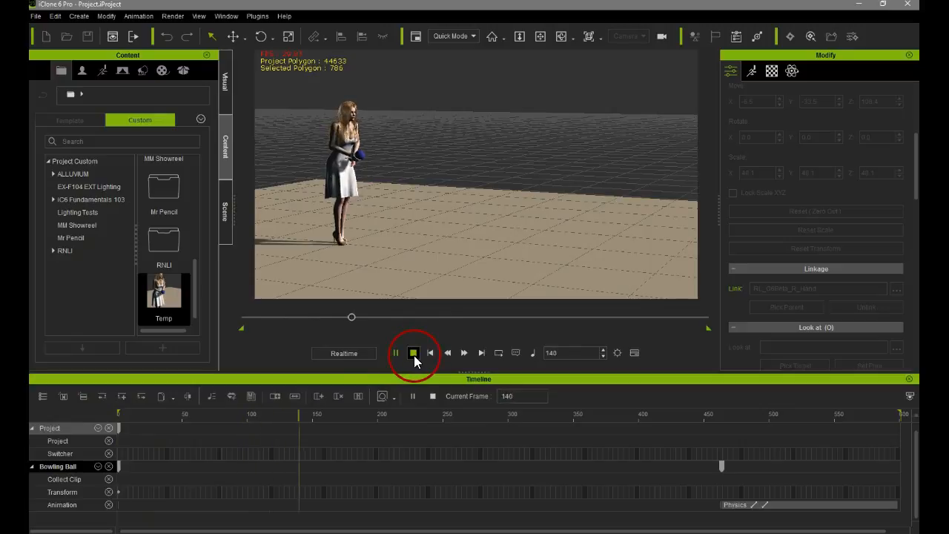
click(413, 353)
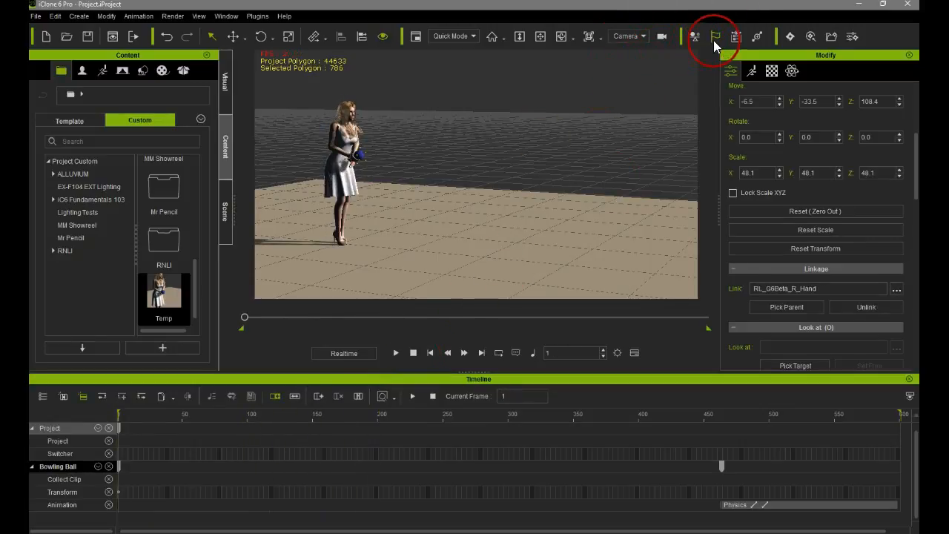
click(393, 353)
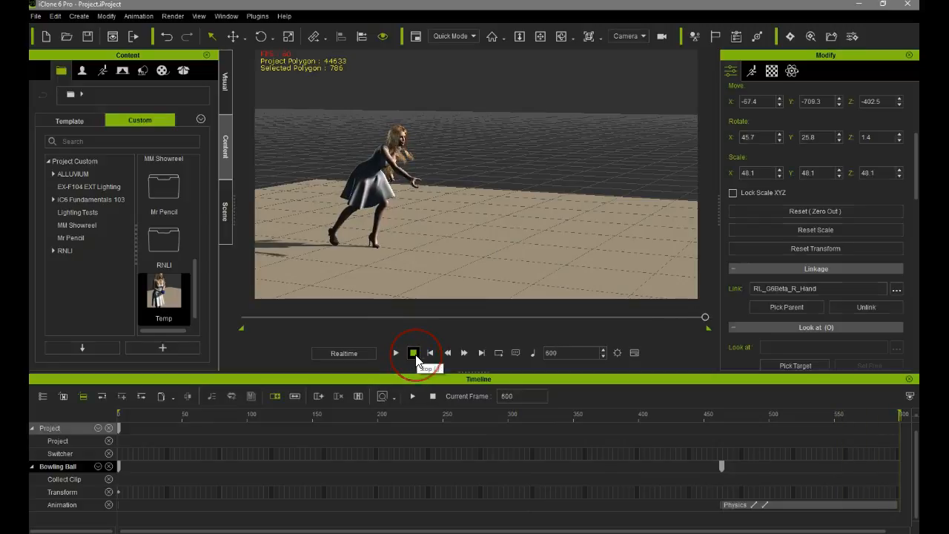
click(415, 354)
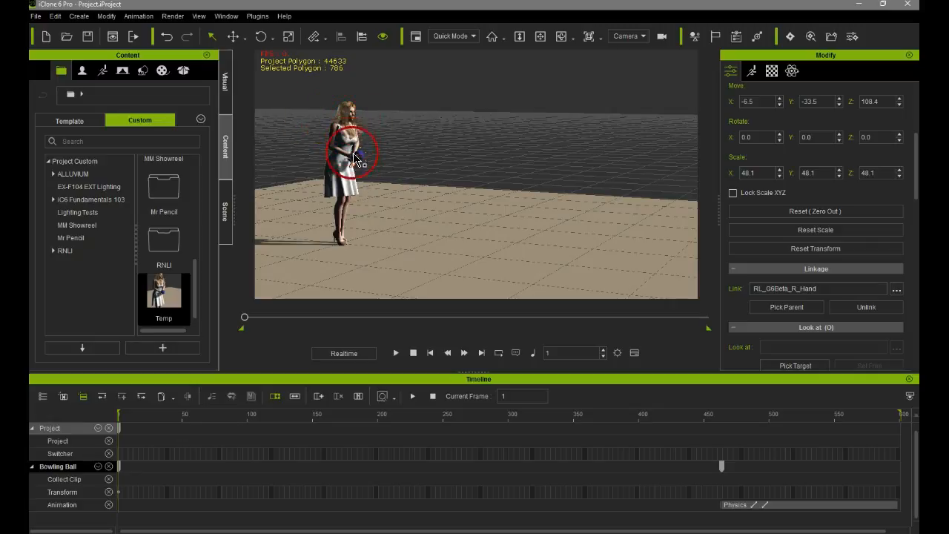
Compare playback without simulation against playback with only soft cloth simulation on, watching the dress move
click(397, 354)
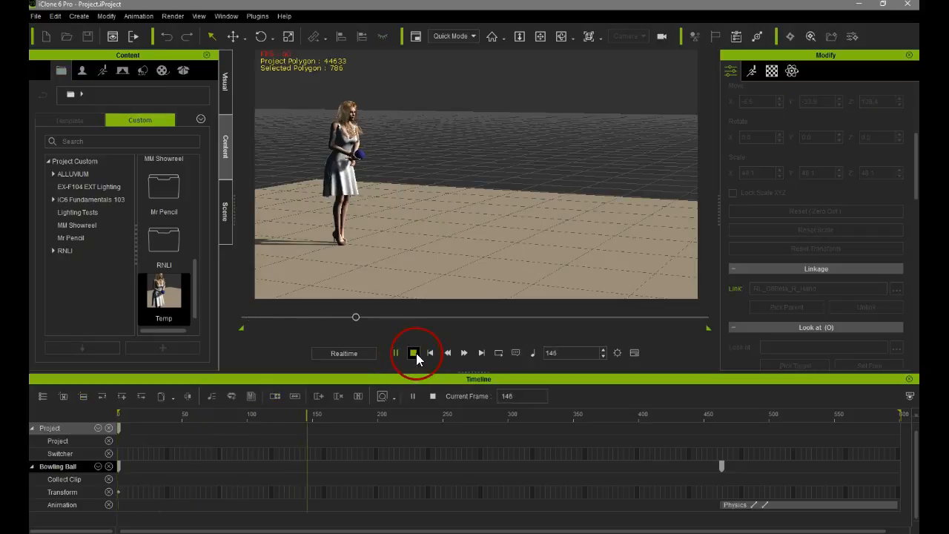
click(414, 354)
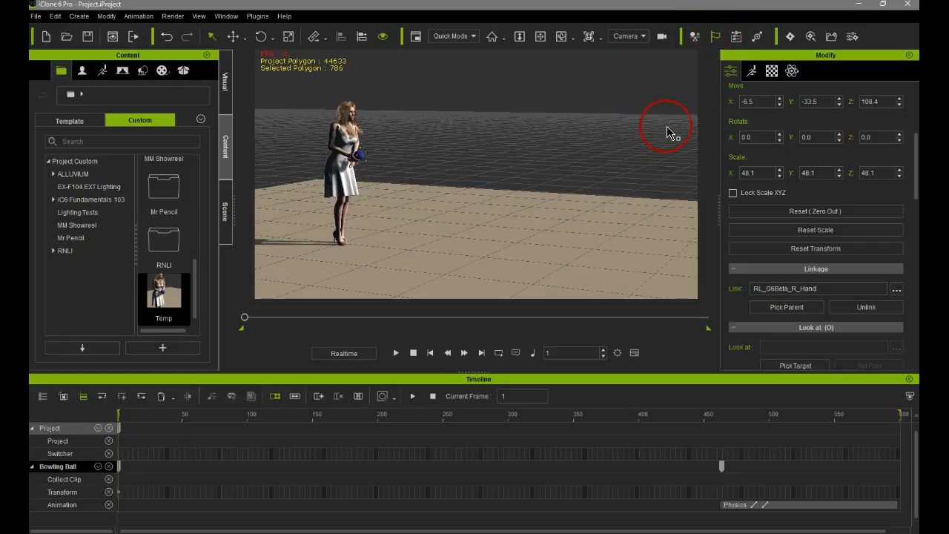
click(397, 352)
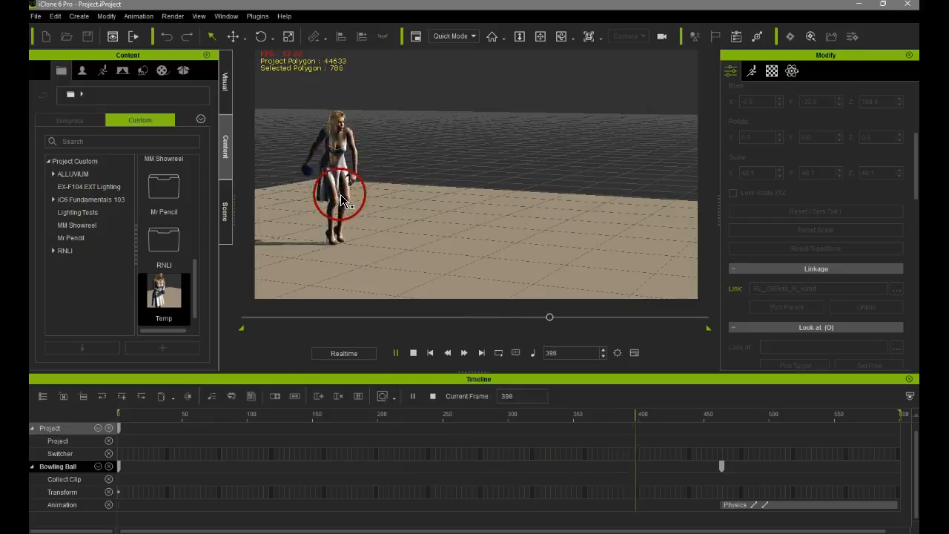
click(413, 353)
Turn rigid body simulation back on, play back the start of the throw twice, and return to the first frame
click(693, 39)
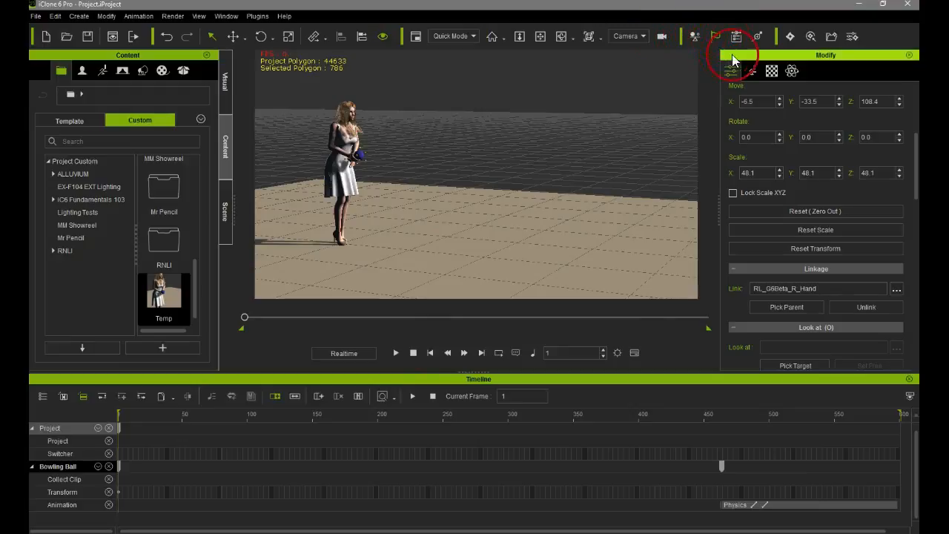
click(696, 36)
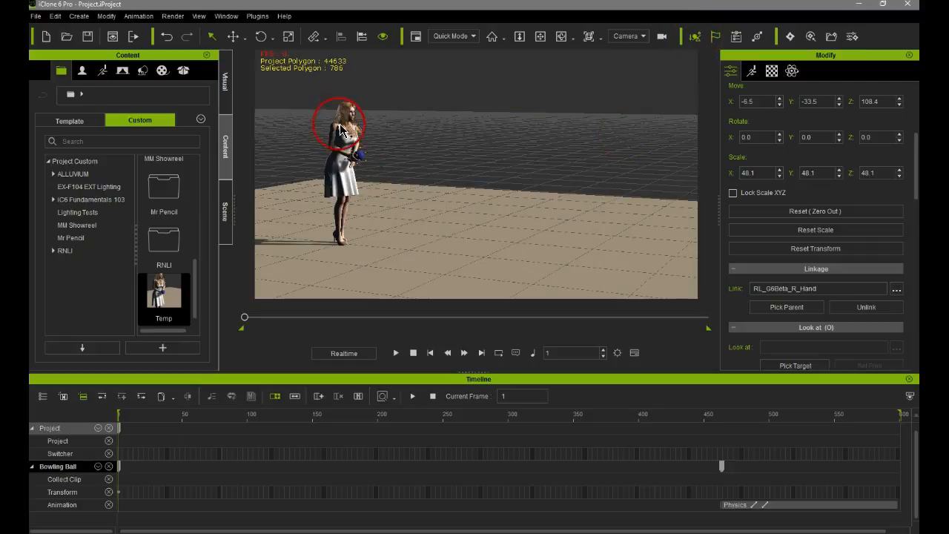
click(394, 353)
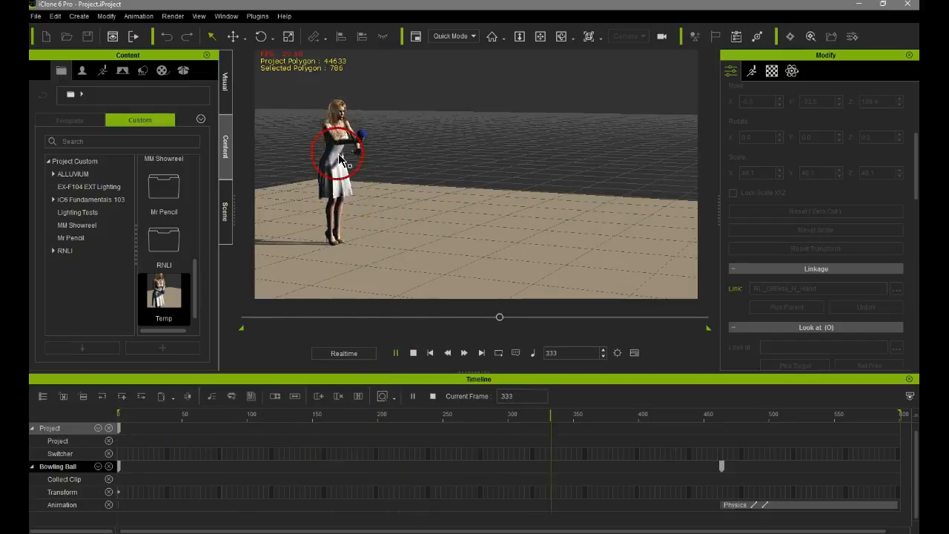
click(416, 354)
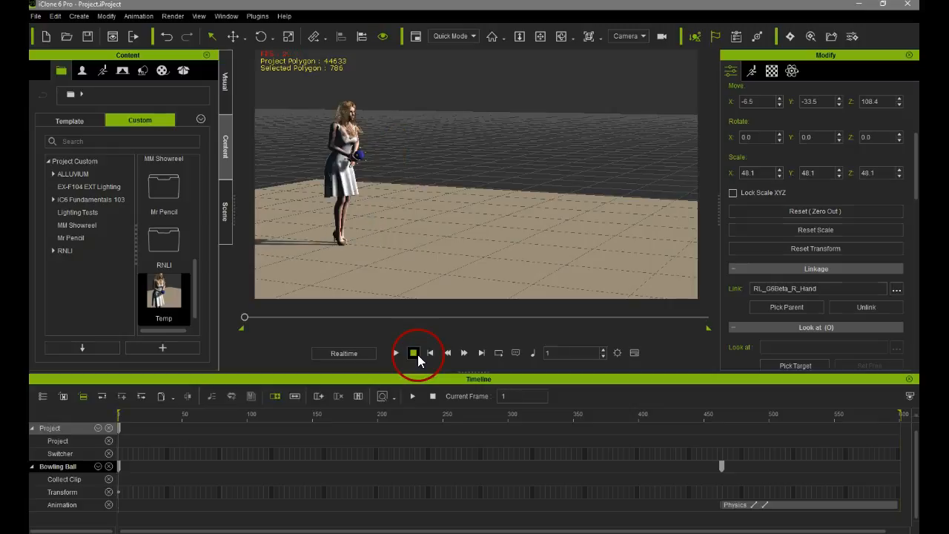
click(393, 353)
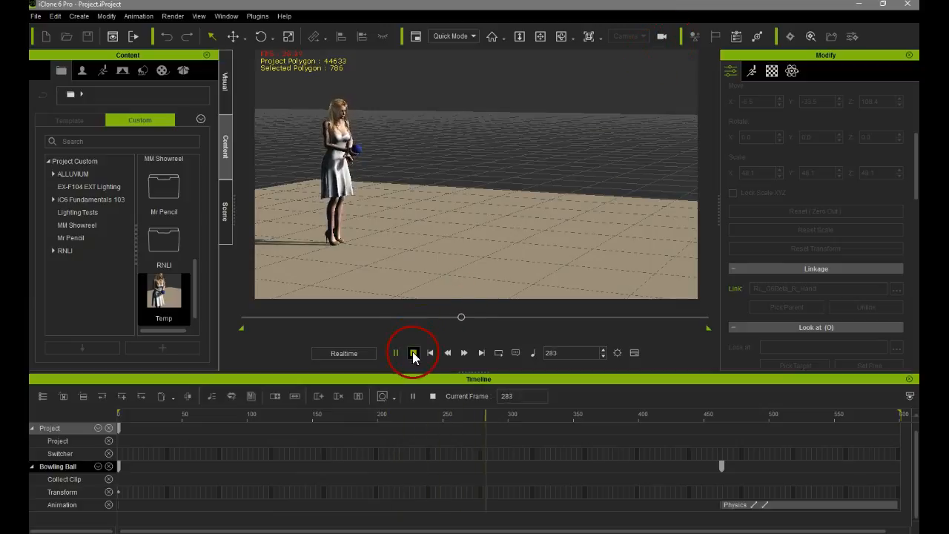
click(413, 354)
click(500, 299)
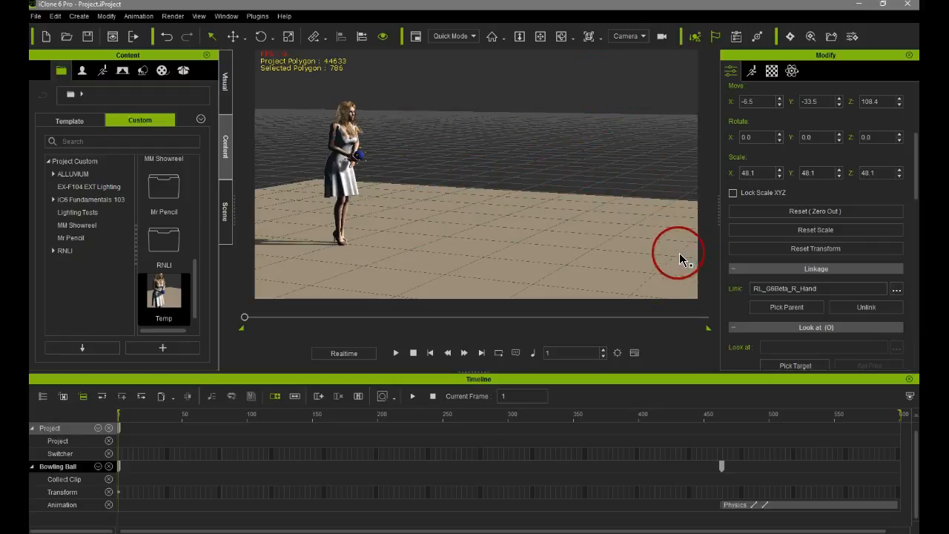
Enable Bake Animation for Soft Cloth in the project's Global Physics Settings and close the project settings
click(617, 353)
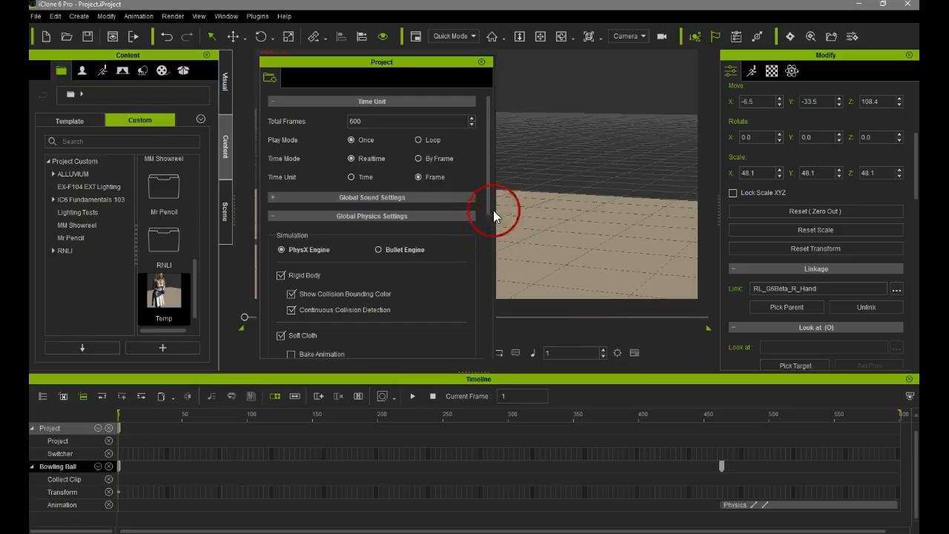
click(356, 220)
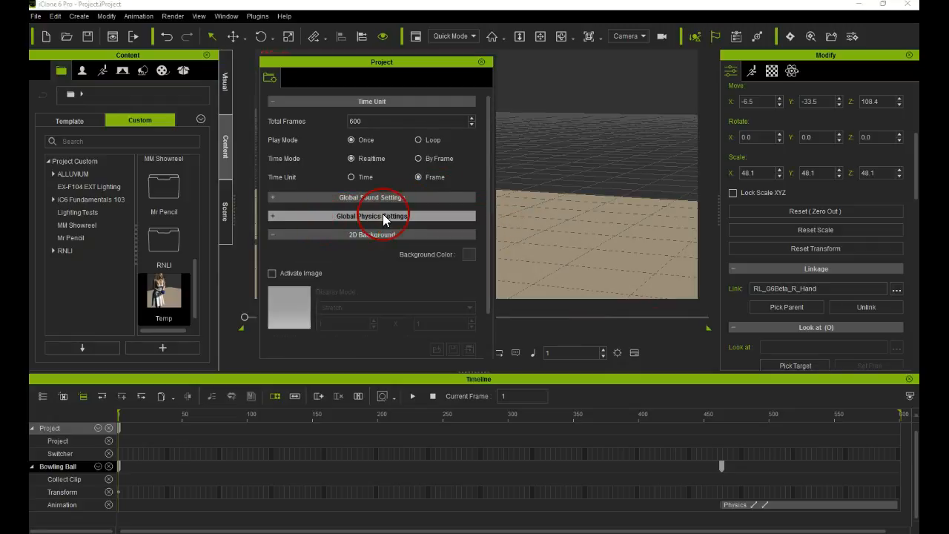
click(382, 213)
drag(488, 197, 486, 237)
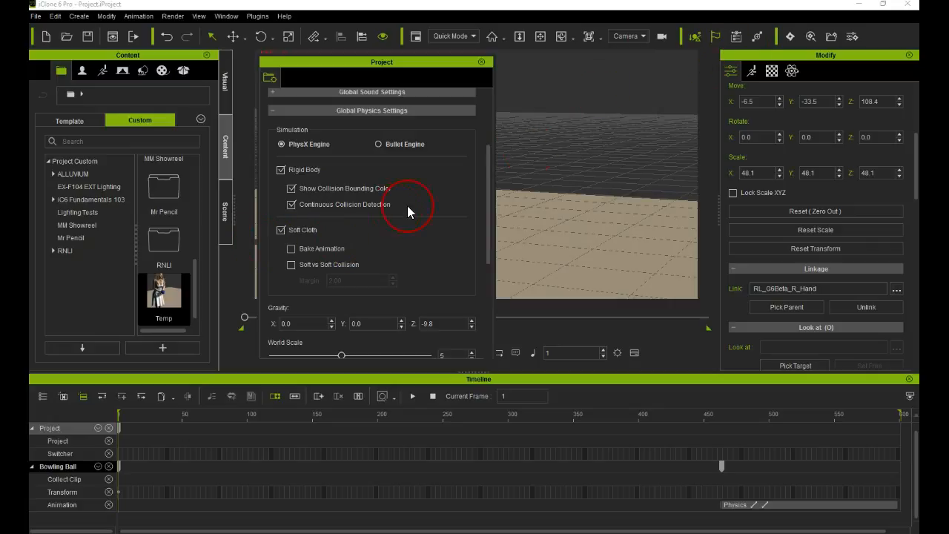
click(281, 230)
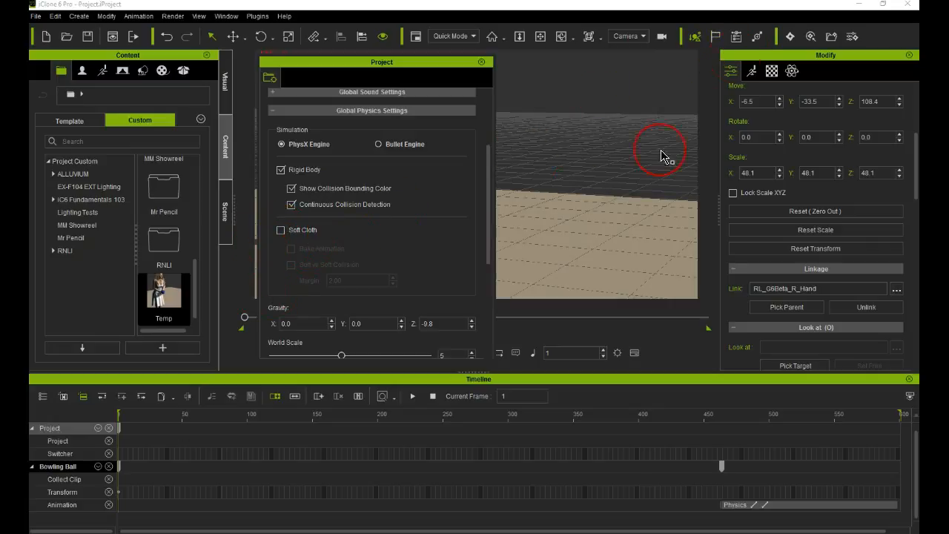
click(716, 36)
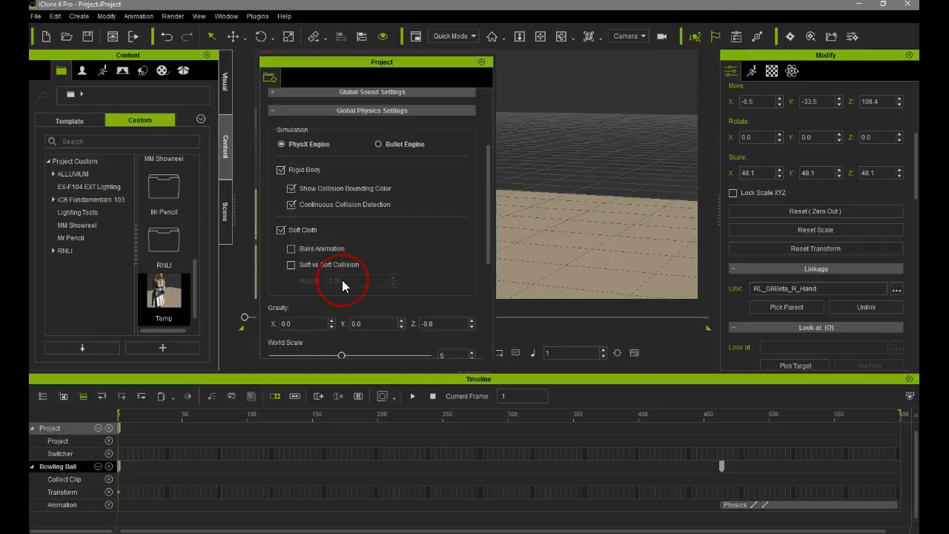
click(291, 249)
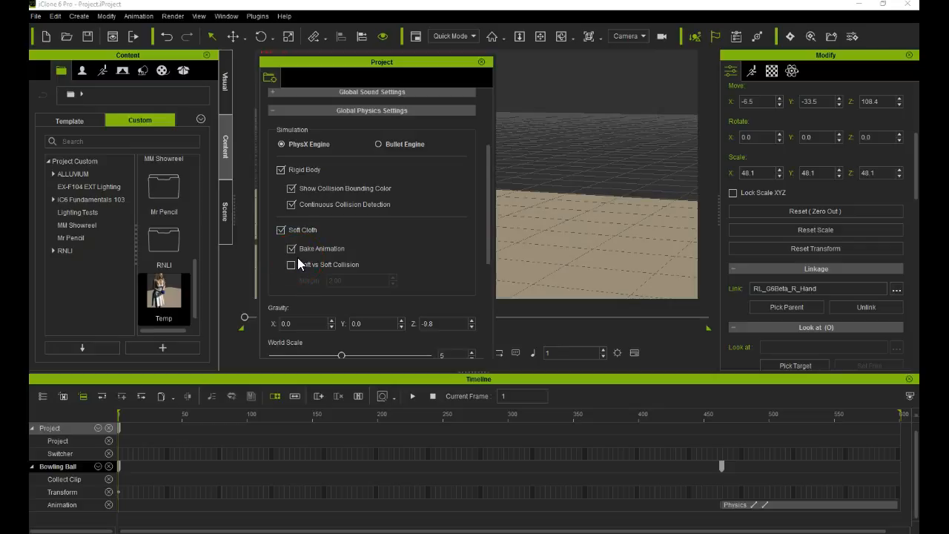
click(481, 62)
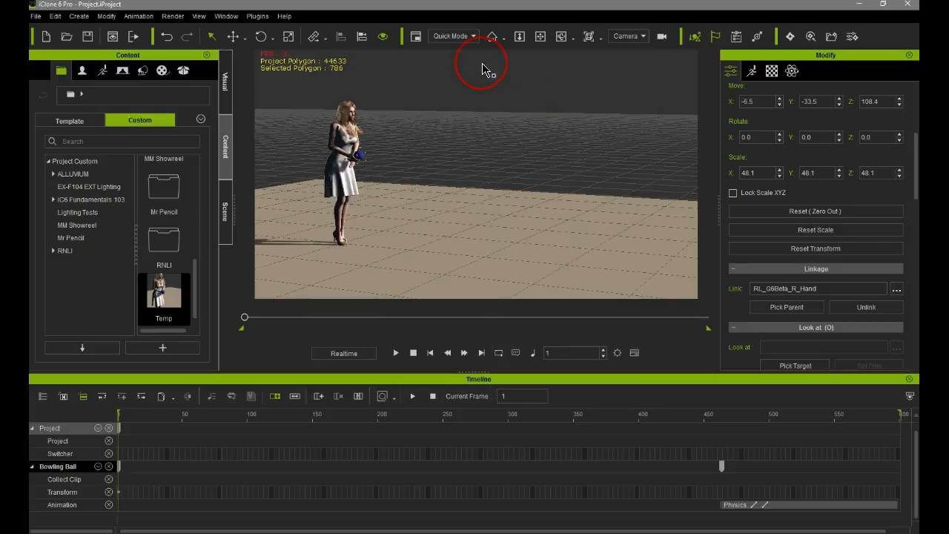
Display the female character's tracks in the timeline and collapse the Project and Bowling Ball tracks
click(345, 143)
click(99, 436)
click(71, 396)
click(106, 463)
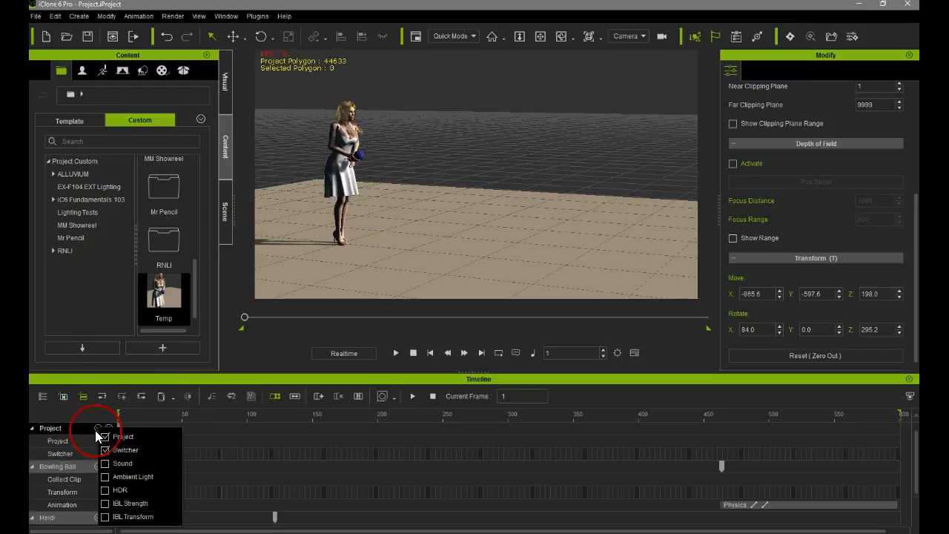
click(31, 429)
click(33, 440)
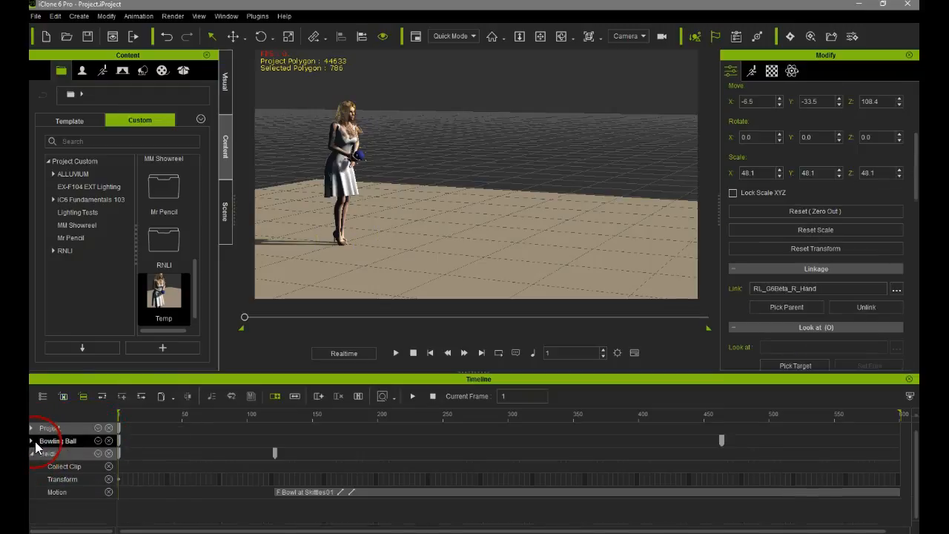
List the female character's attached items in the scene and widen the Name column
click(96, 454)
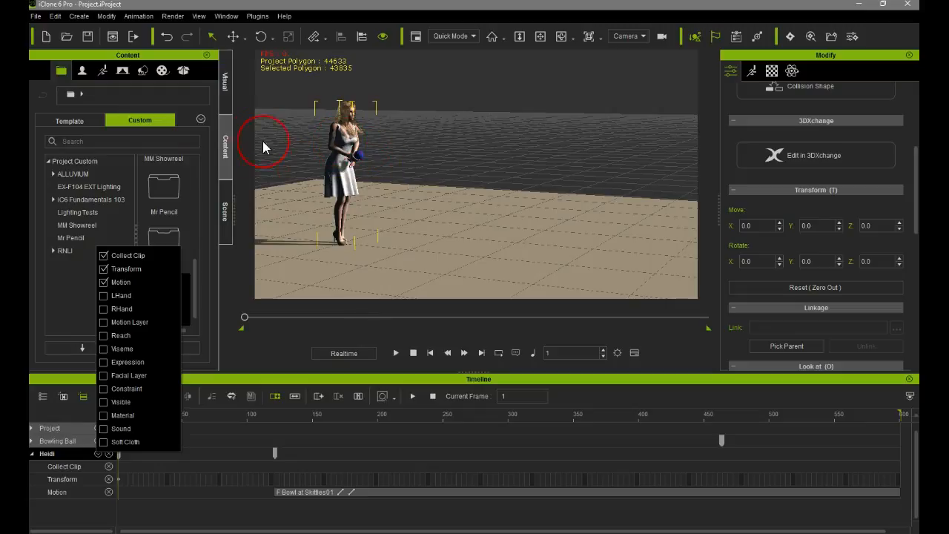
click(231, 217)
click(50, 117)
drag(88, 94, 139, 93)
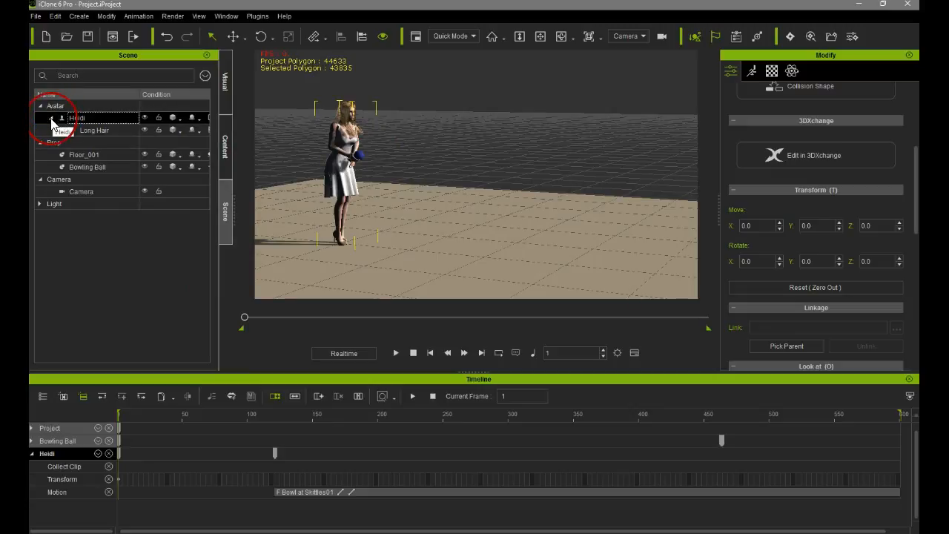
Display the Soft Cloth track for the female character in the timeline
click(98, 453)
click(105, 443)
click(252, 371)
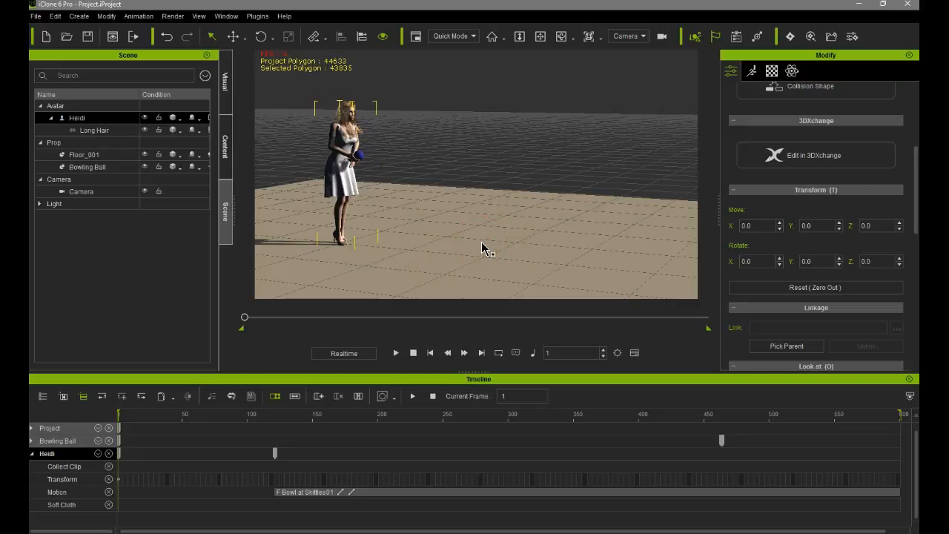
With Bake Animation checked, play the project By Frame from frame 1 to frame 600 to bake the soft cloth
click(617, 353)
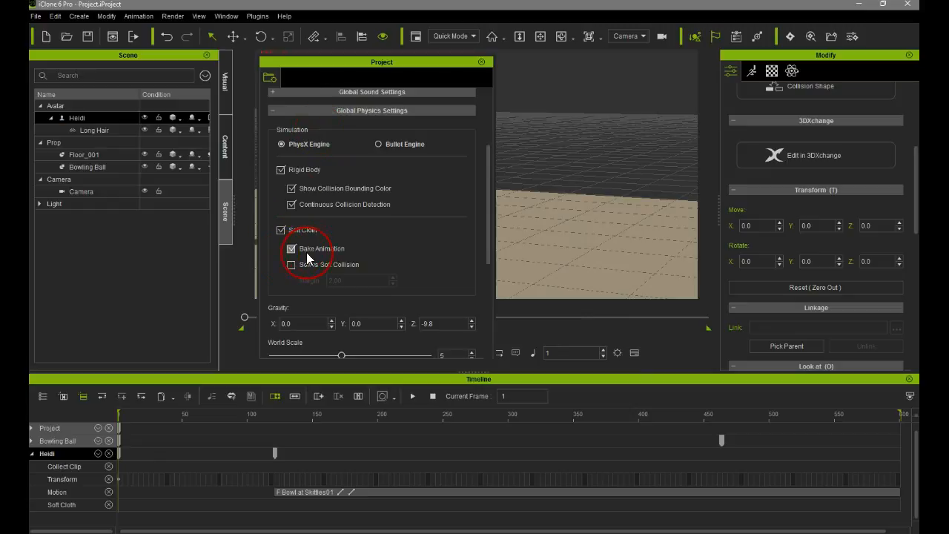
click(481, 62)
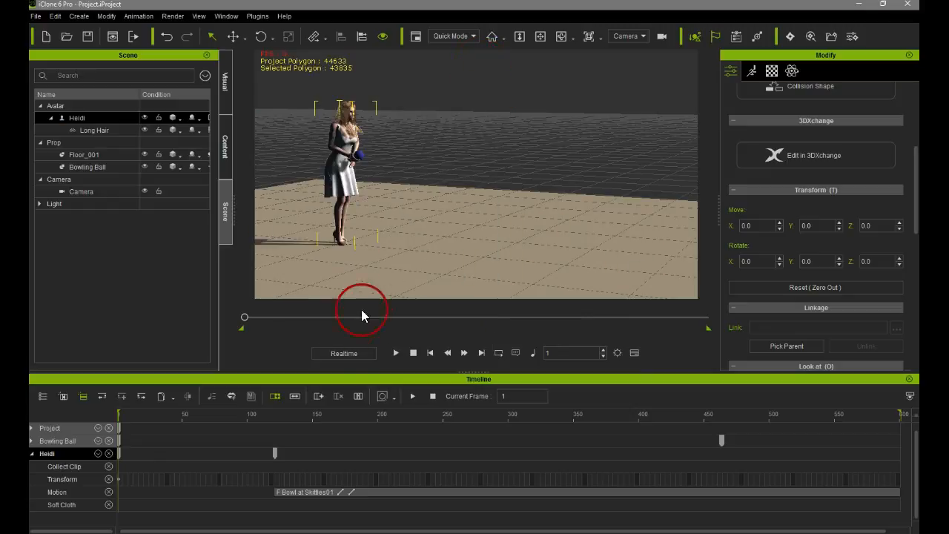
click(355, 349)
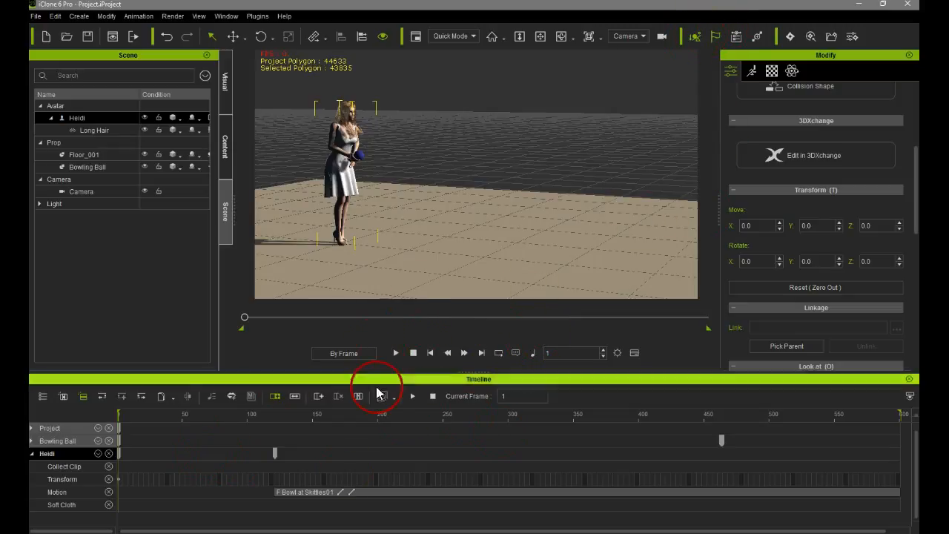
click(395, 353)
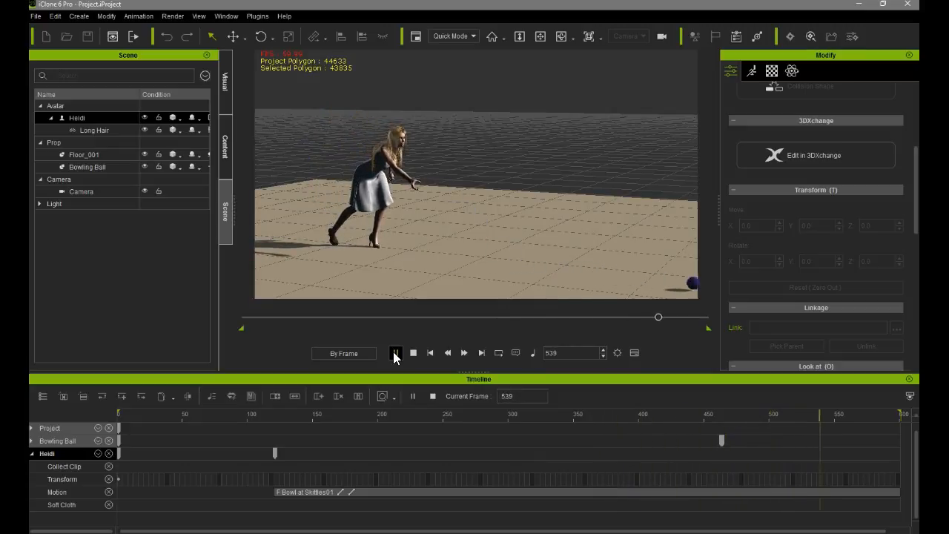
click(393, 353)
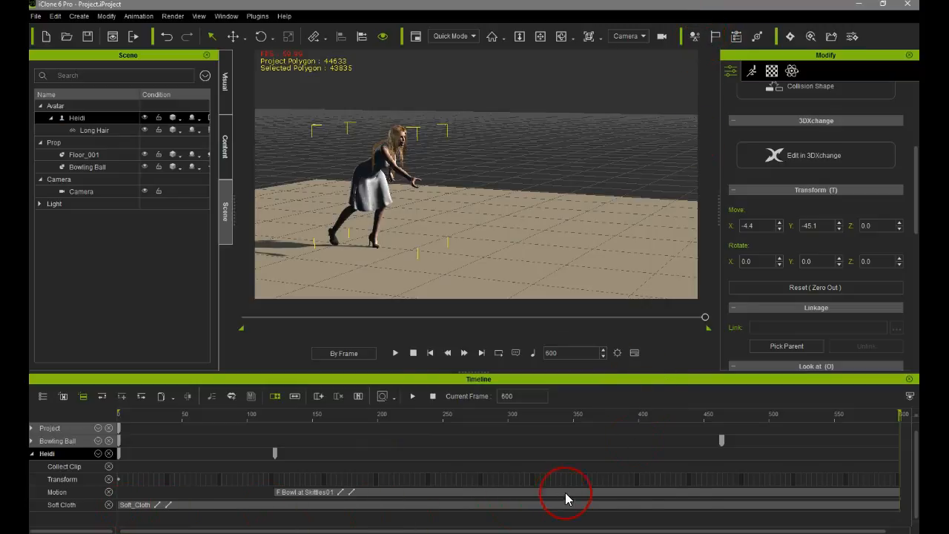
Review the Global Physics Settings, then play back the baked throw By Frame and return to the first frame
click(616, 353)
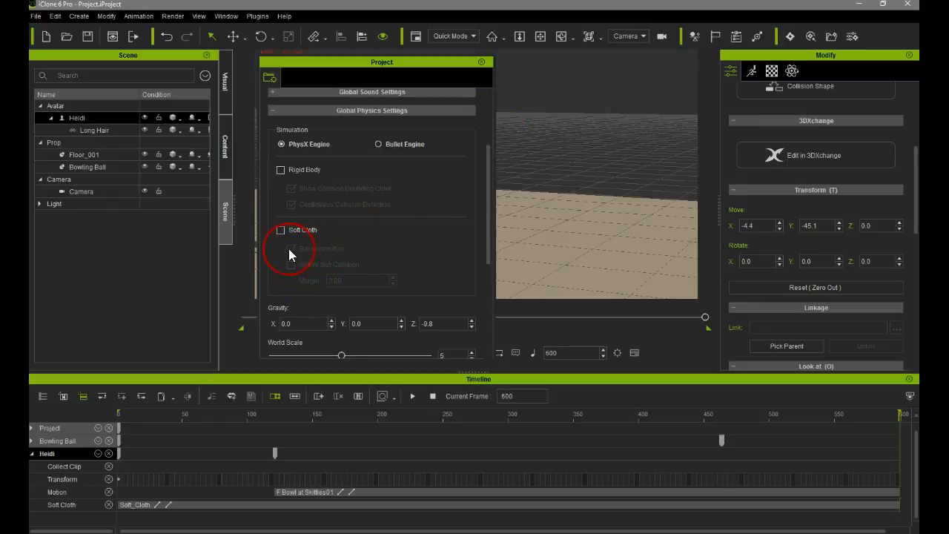
click(481, 61)
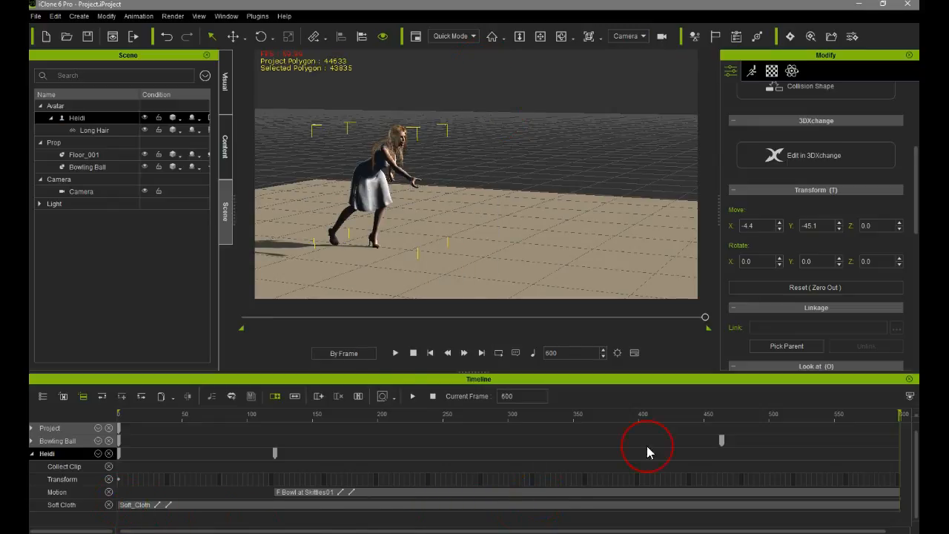
click(429, 397)
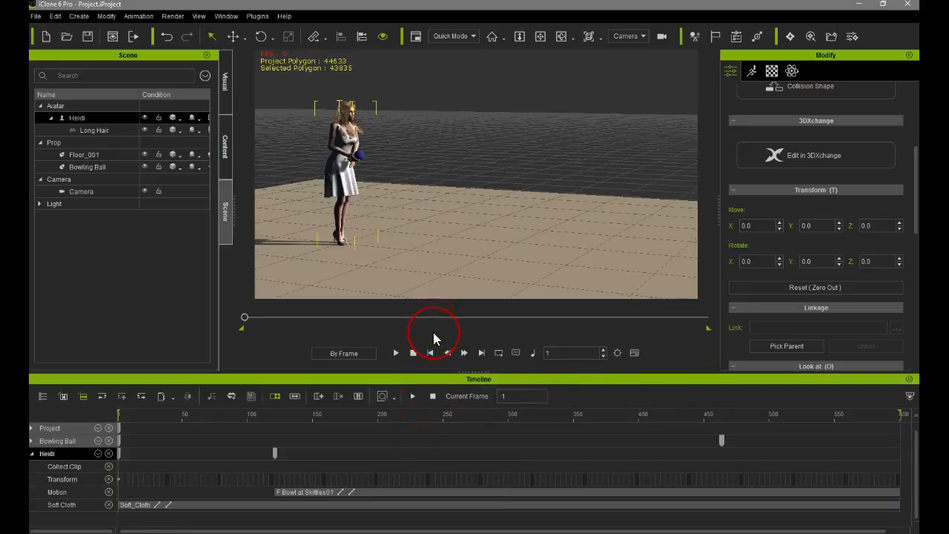
click(398, 353)
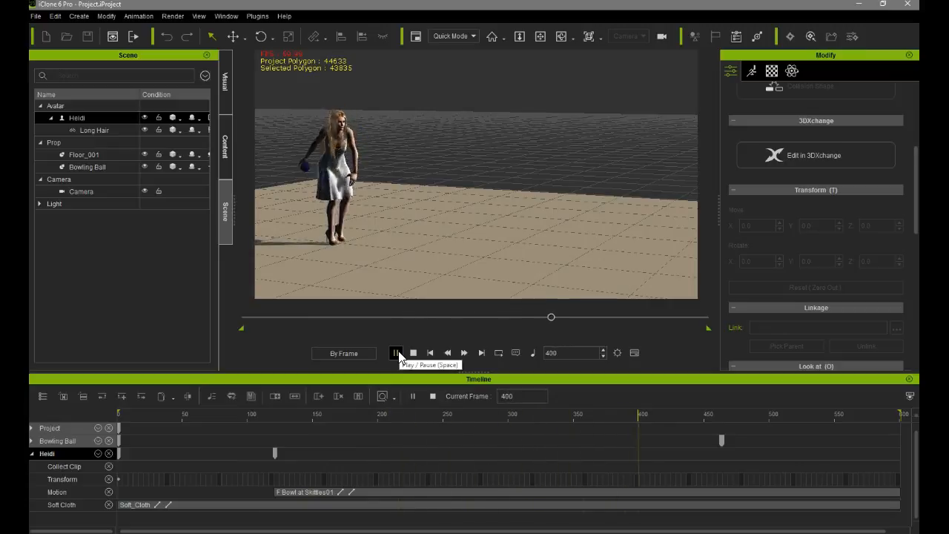
click(400, 353)
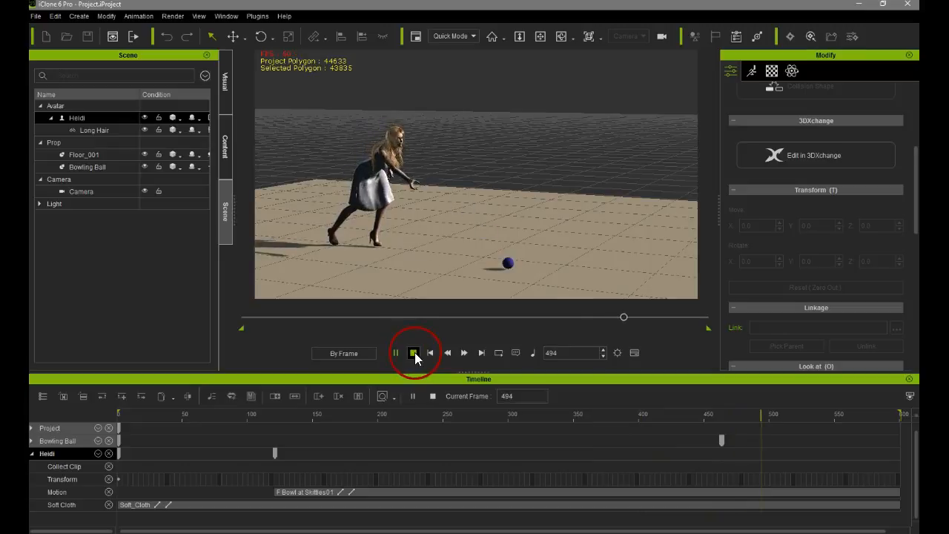
click(413, 353)
Switch playback to Realtime, play the baked throw to frame 600, and return to the first frame
click(351, 352)
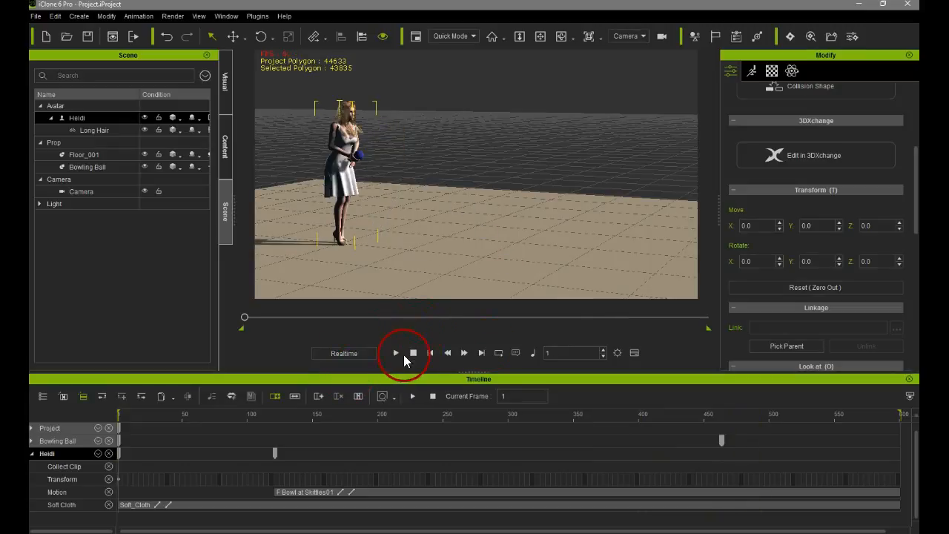
click(399, 354)
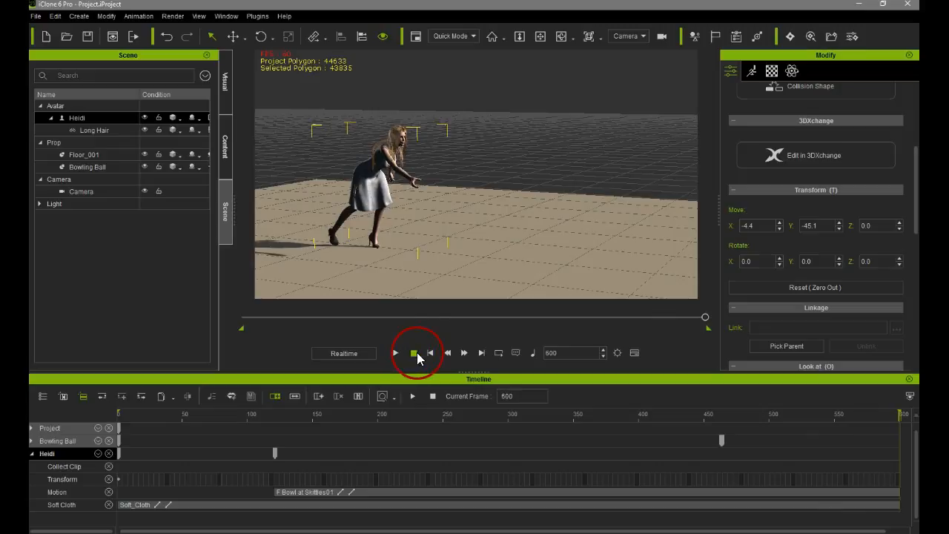
click(414, 353)
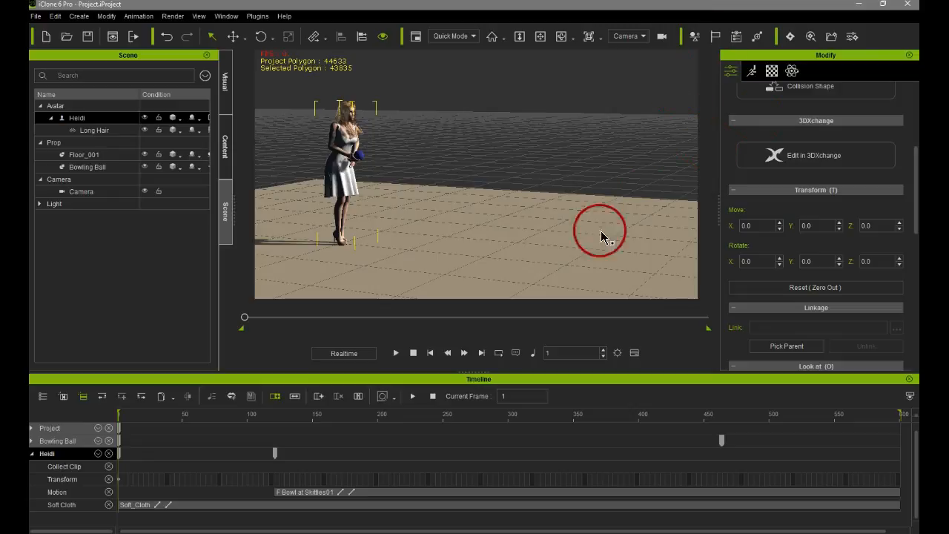
Recheck the rigid body and soft cloth simulation settings, replay the start of the baked throw, and return to the first frame
click(714, 37)
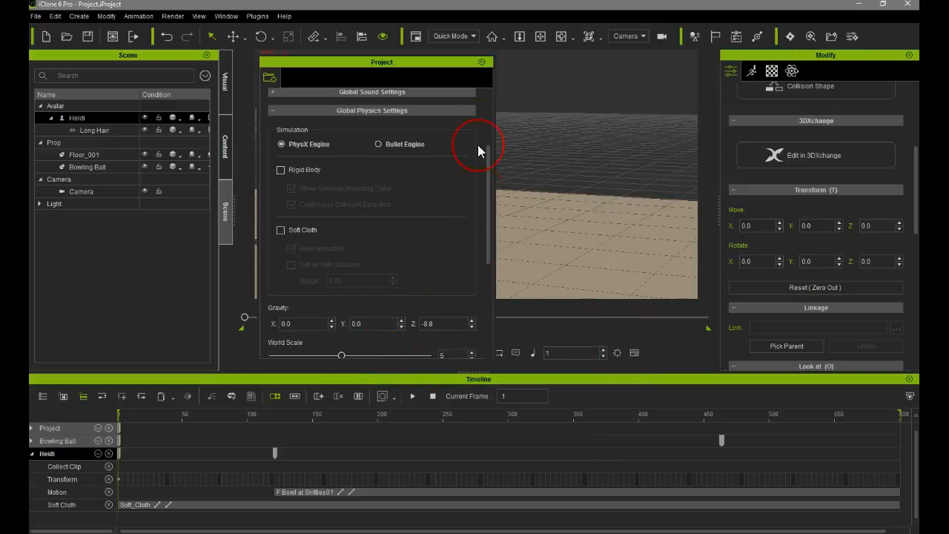
click(481, 62)
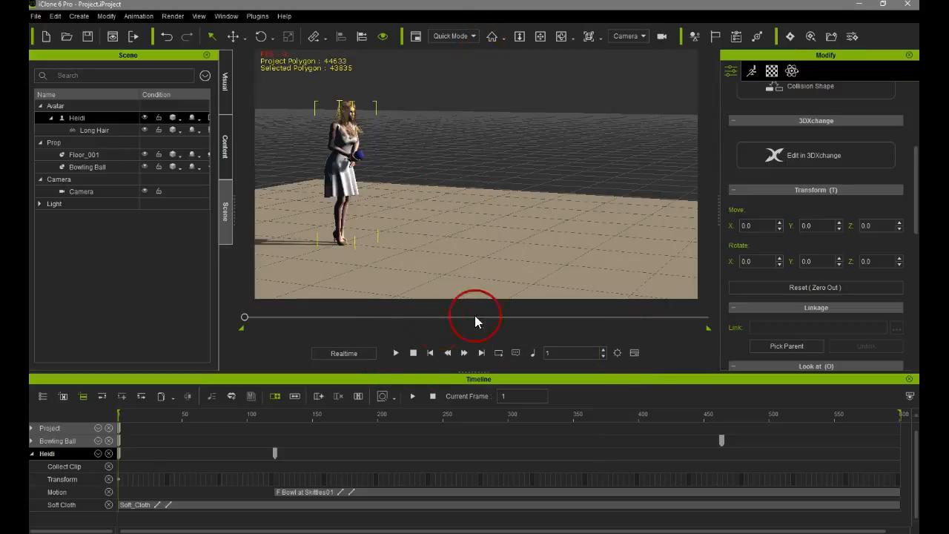
click(397, 356)
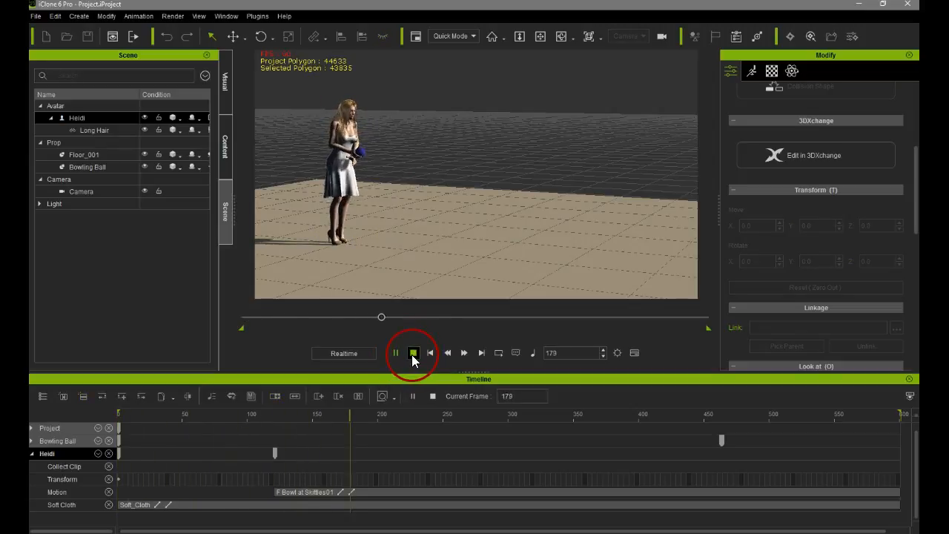
click(413, 354)
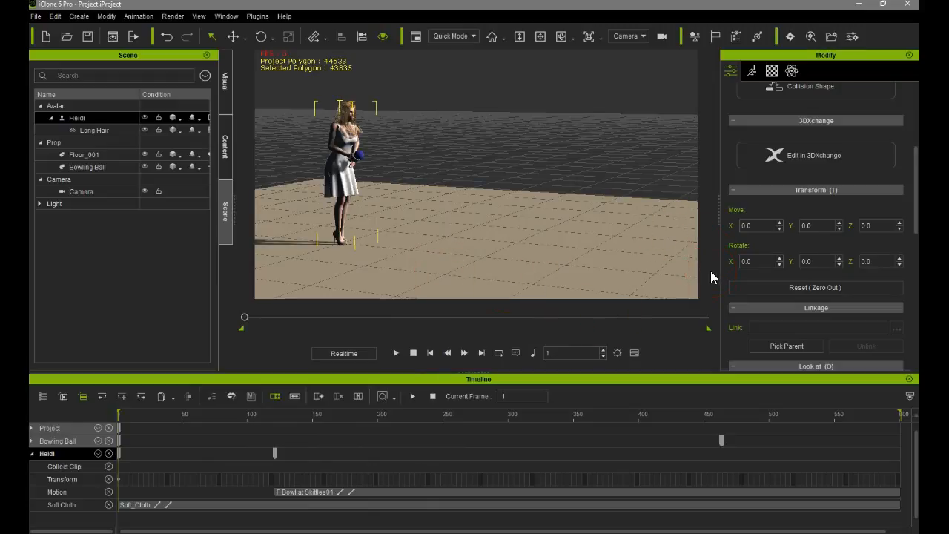
Switch the viewport to the Preview camera and frame the female character from the front
click(688, 213)
click(571, 163)
click(641, 36)
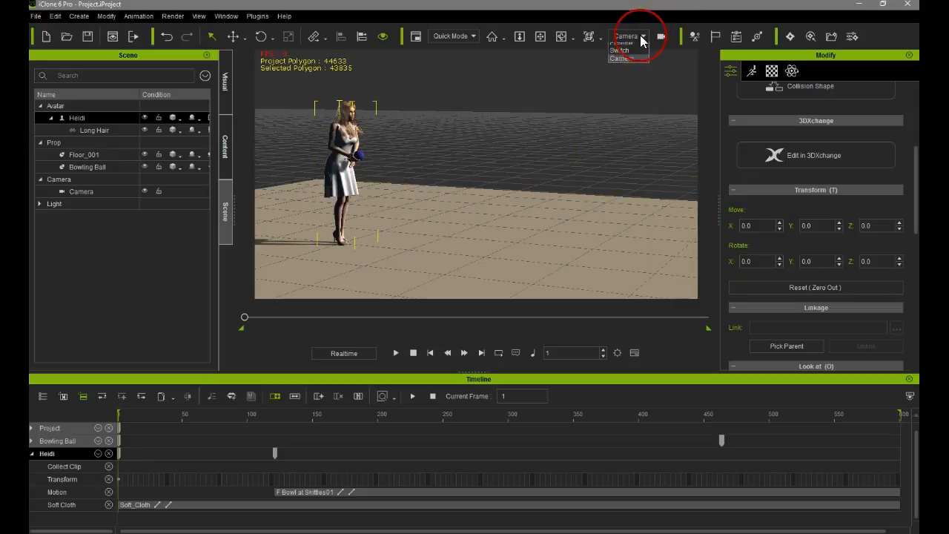
click(621, 44)
click(523, 226)
drag(512, 257, 511, 184)
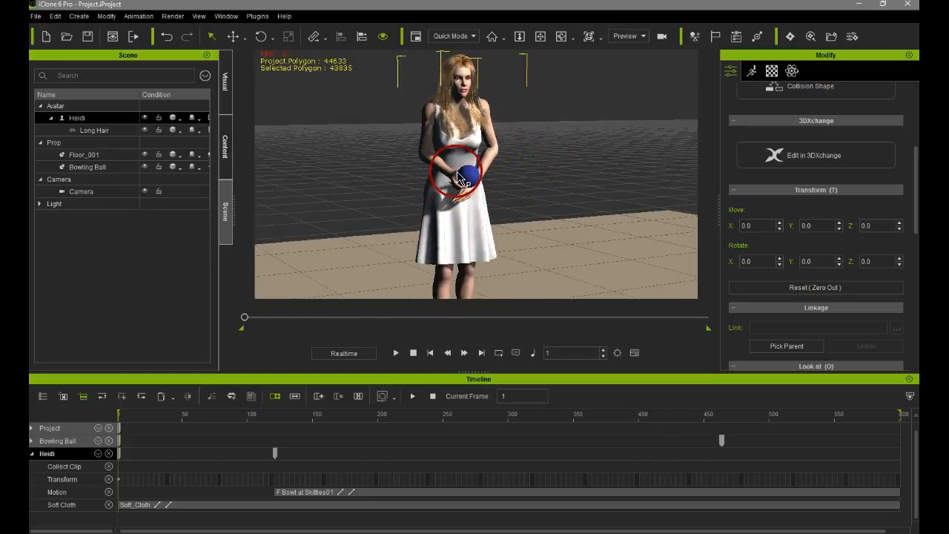
click(612, 47)
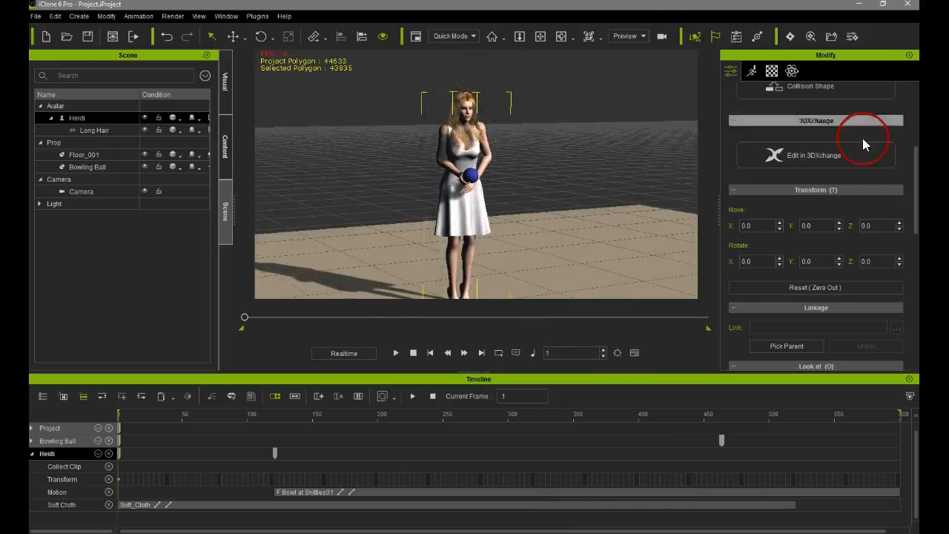
Rotate the female character's right upper arm slightly at frame 1 with Edit Motion Layer
click(751, 70)
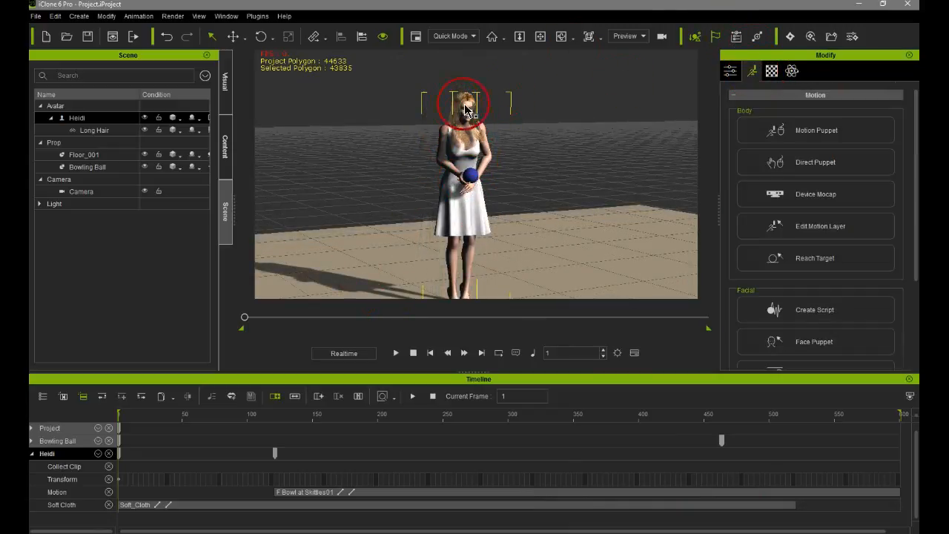
click(843, 228)
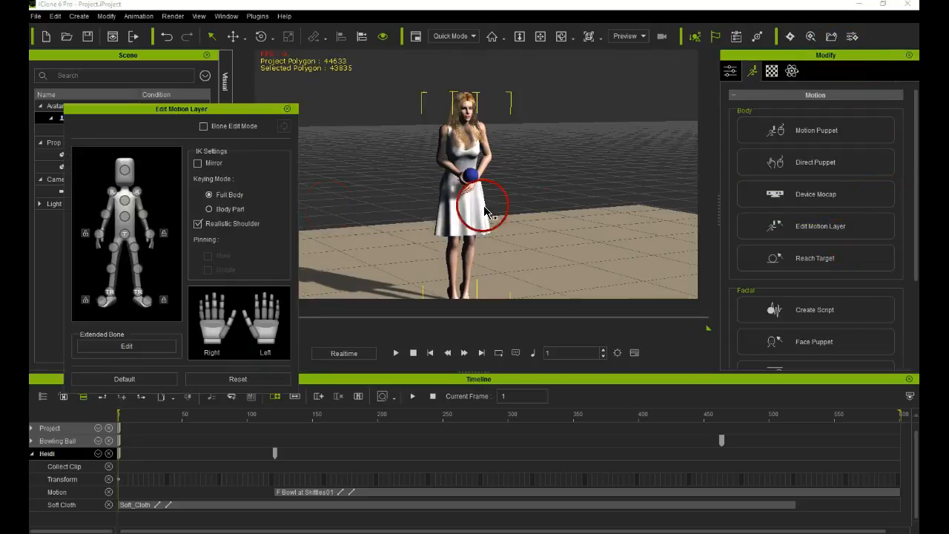
click(111, 191)
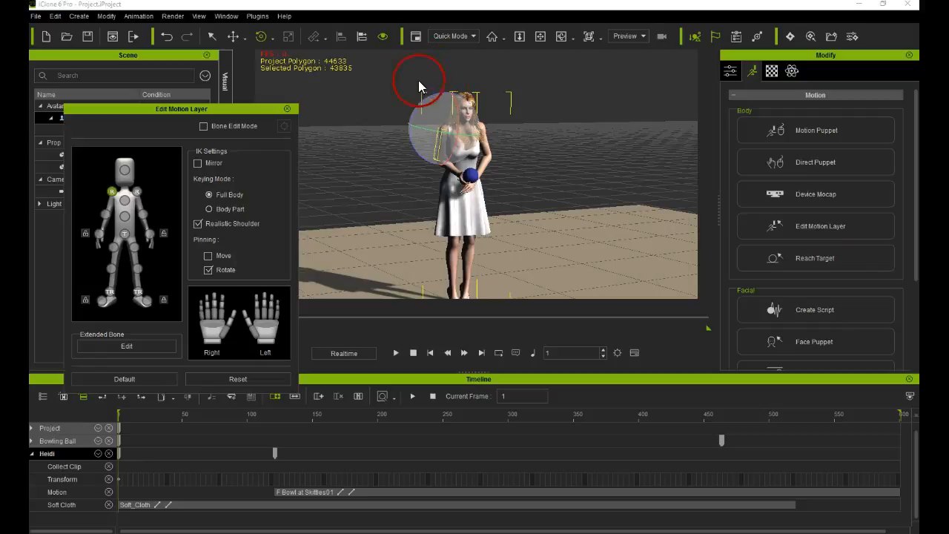
drag(431, 94, 434, 94)
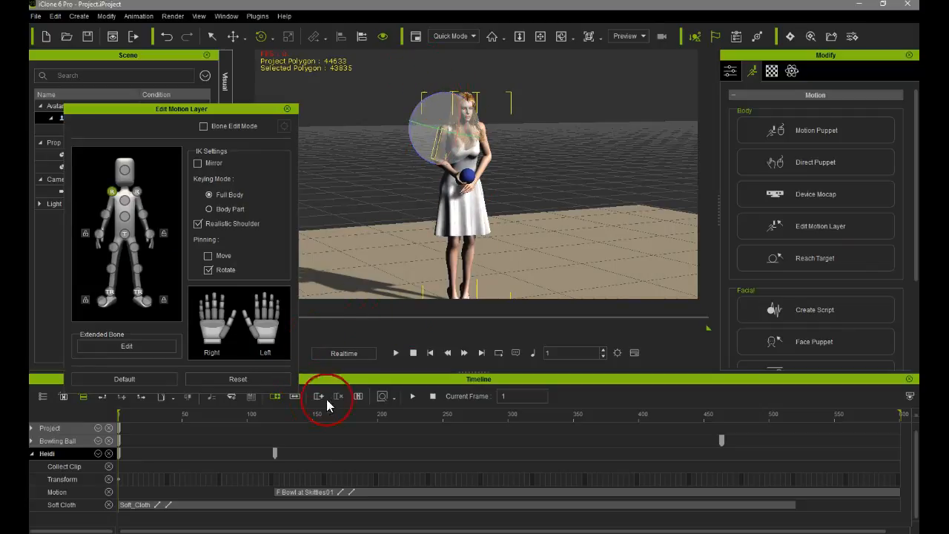
Display the Motion Layer track for the female character and add a motion layer key at frame 460
drag(128, 414, 716, 390)
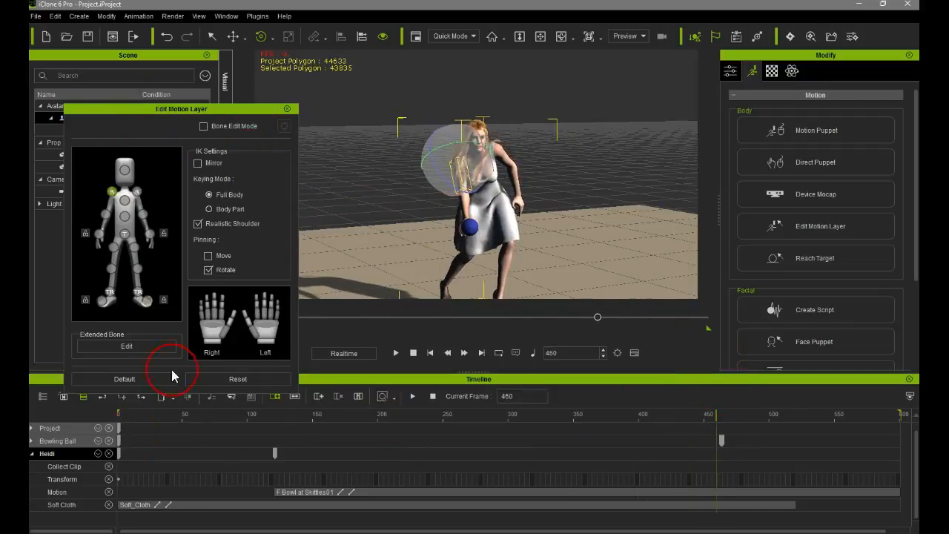
click(100, 454)
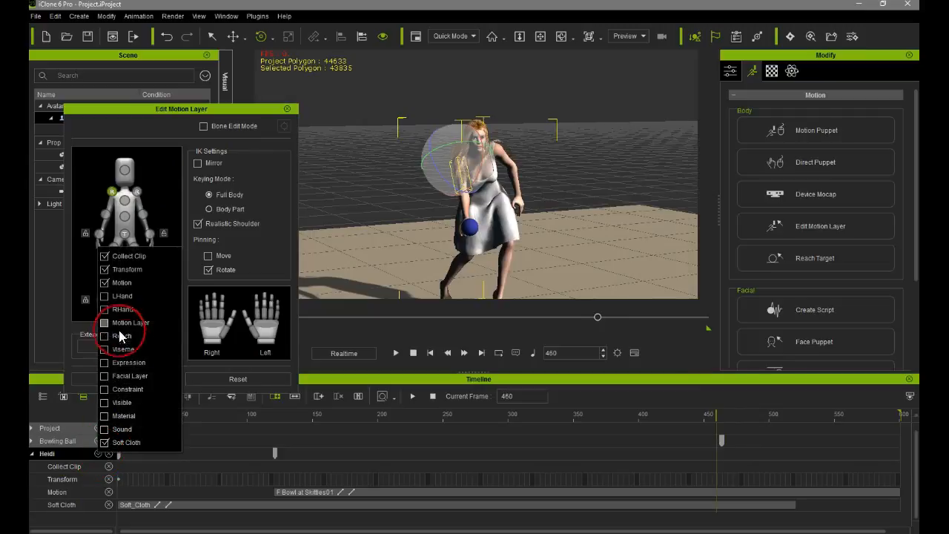
click(104, 323)
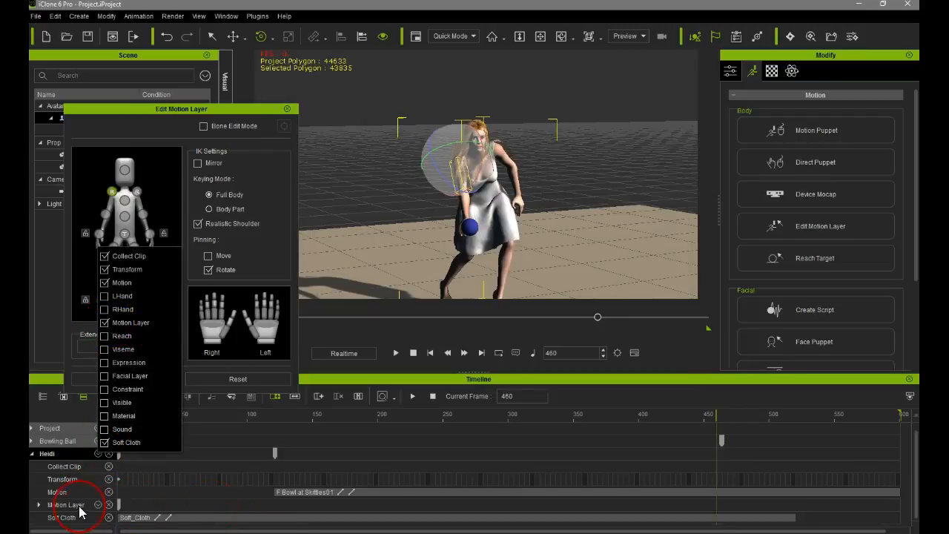
click(222, 112)
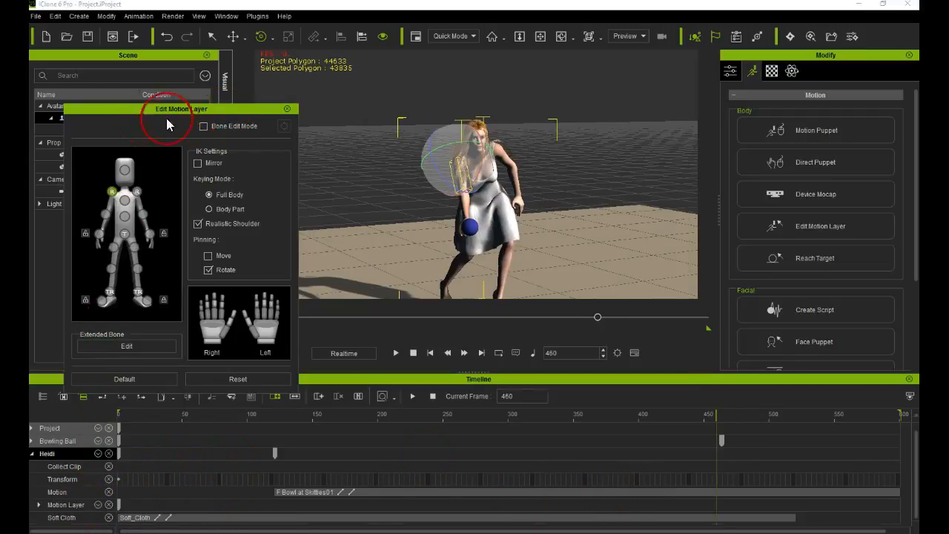
click(79, 504)
drag(222, 112, 212, 84)
click(120, 397)
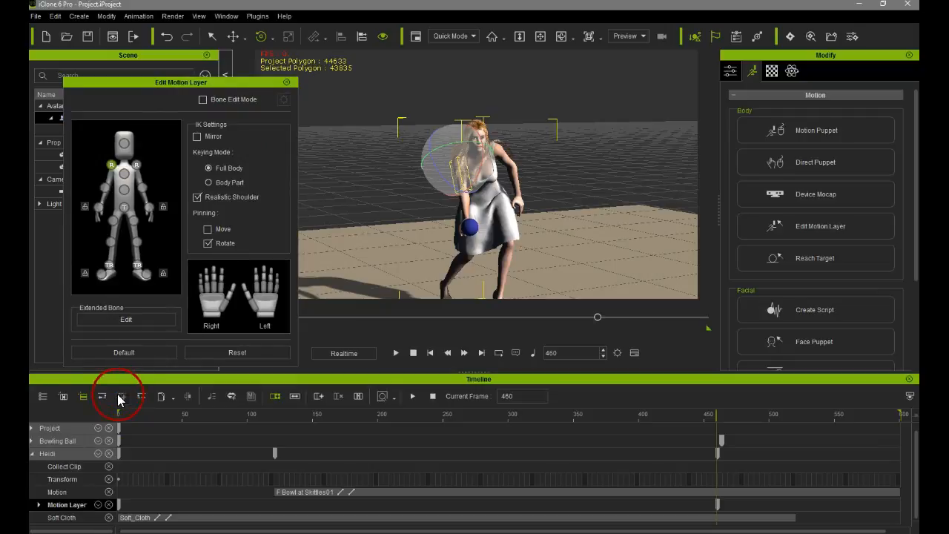
Go to the Motion Layer key at frame 460 and reset the character's pose there in Edit Motion Layer
mouse_move(711, 421)
mouse_down()
mouse_move(705, 418)
mouse_move(722, 430)
mouse_move(714, 438)
mouse_up()
click(438, 471)
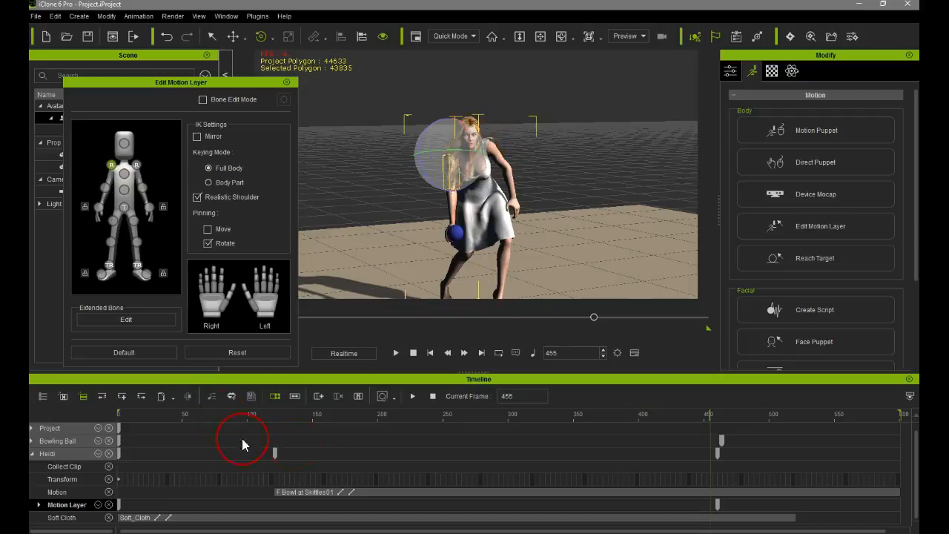
click(141, 396)
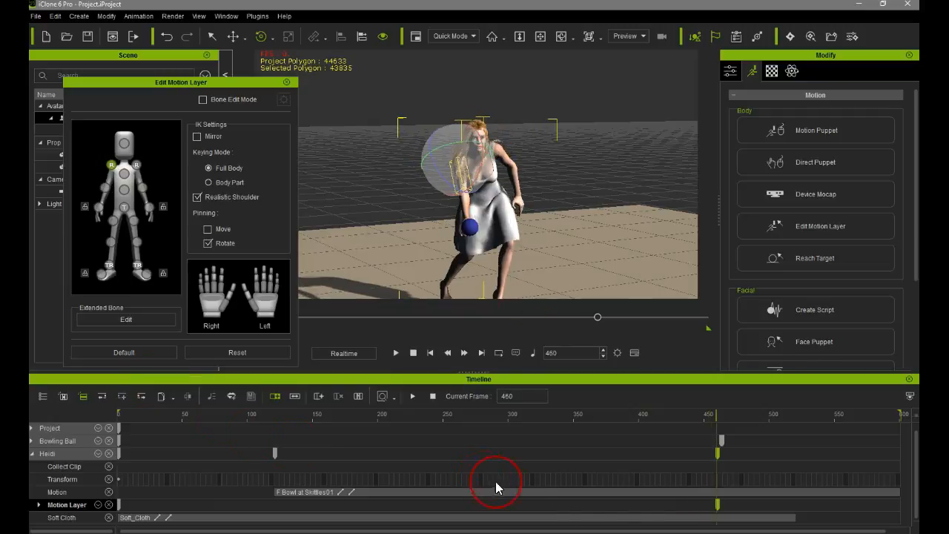
click(251, 353)
click(517, 146)
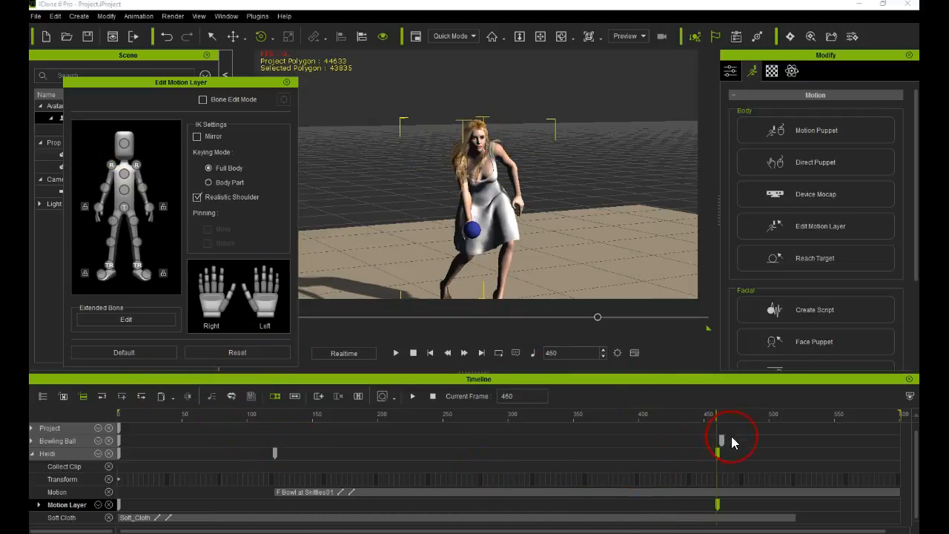
Rotate the female character's right upper arm slightly outward from her body at frame 390 with Edit Motion Layer
click(714, 415)
drag(713, 415, 626, 513)
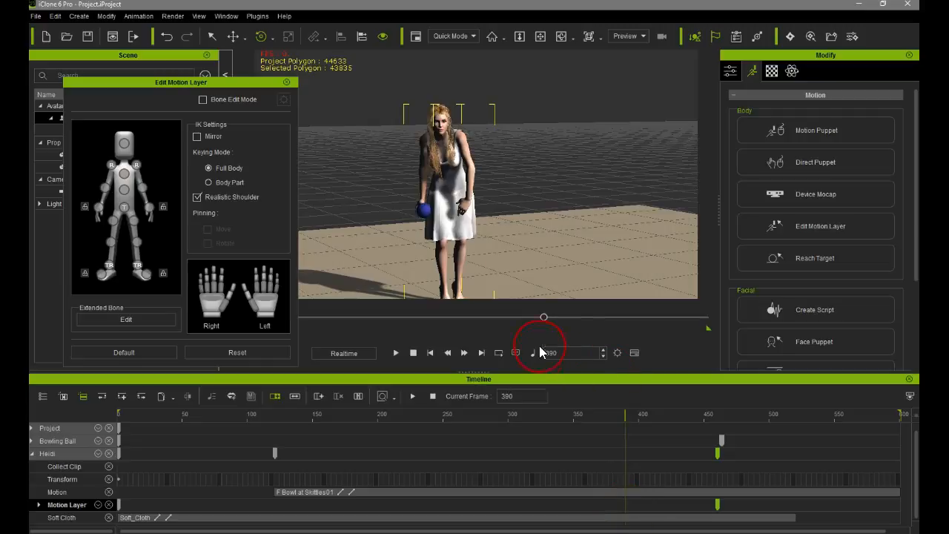
click(110, 165)
click(408, 109)
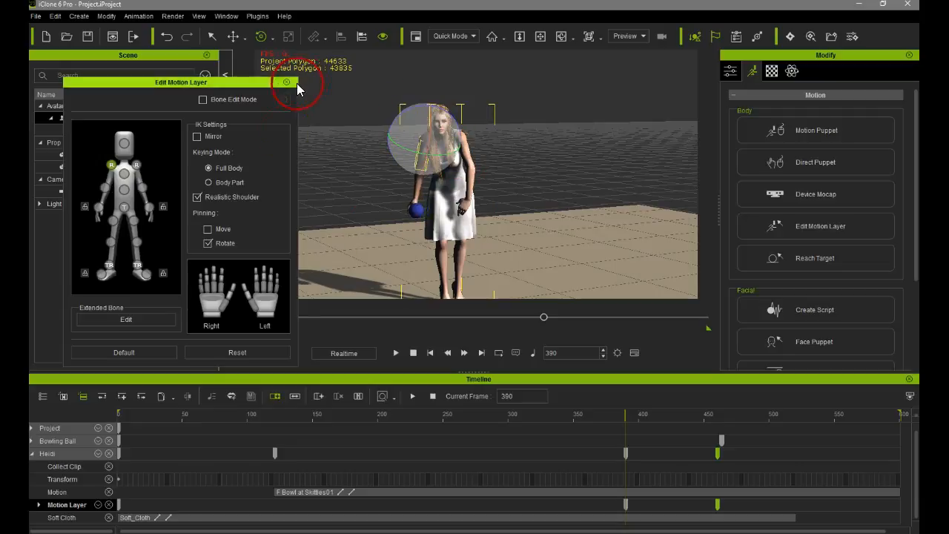
click(286, 82)
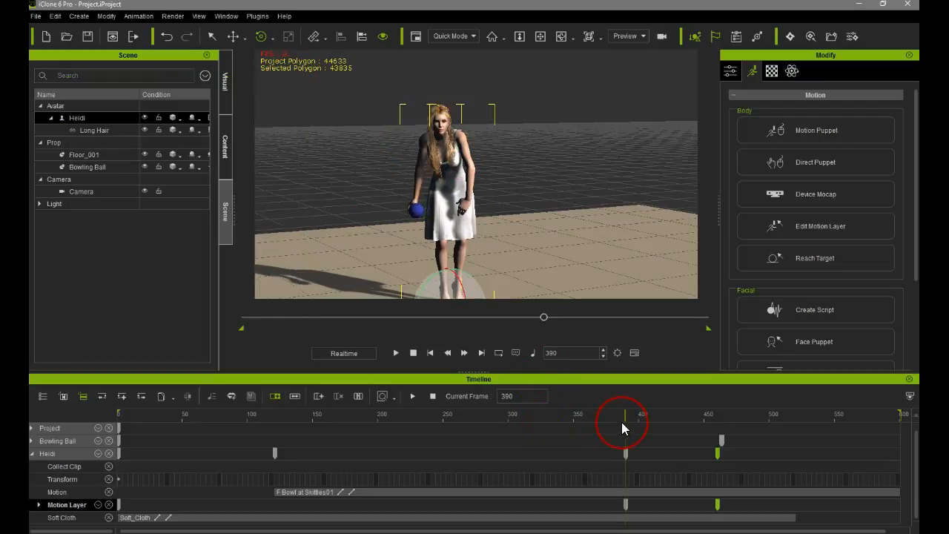
Play the animation to review the bowling motion with the arm adjustment at frame 390, and return to frame 1
click(258, 397)
click(390, 353)
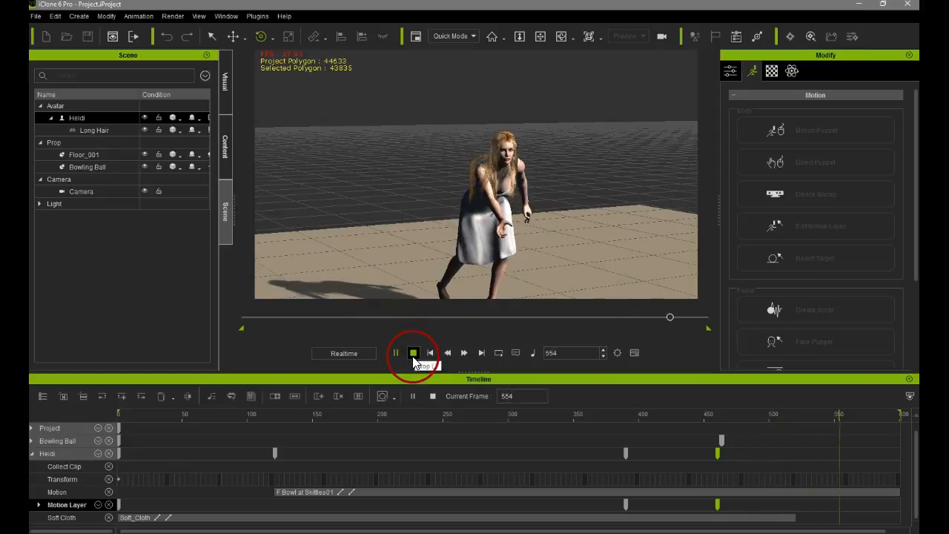
click(412, 354)
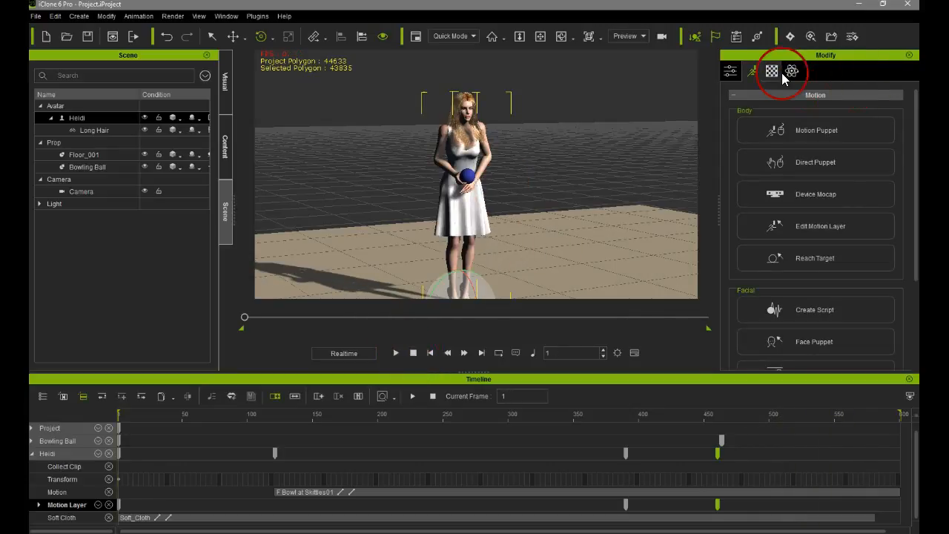
Activate physics on the bowling ball
click(471, 178)
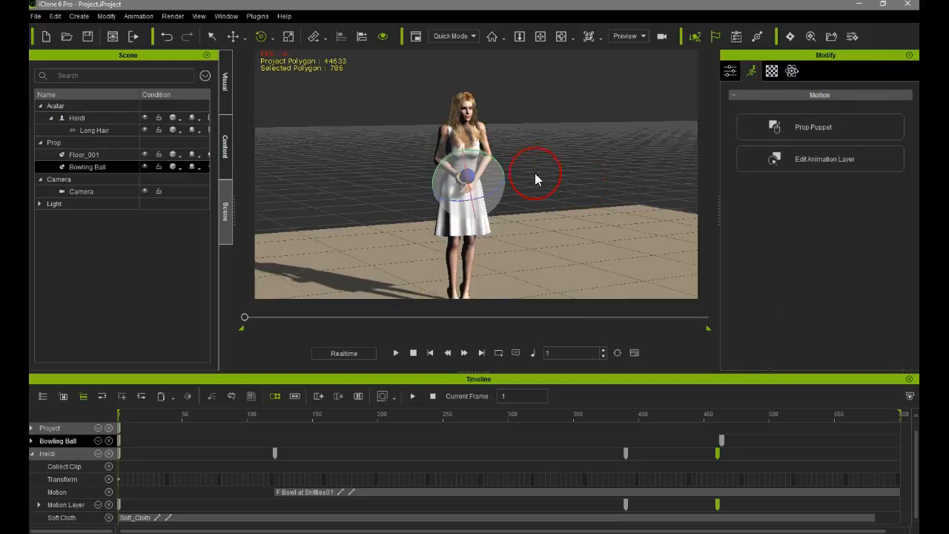
click(792, 72)
click(733, 115)
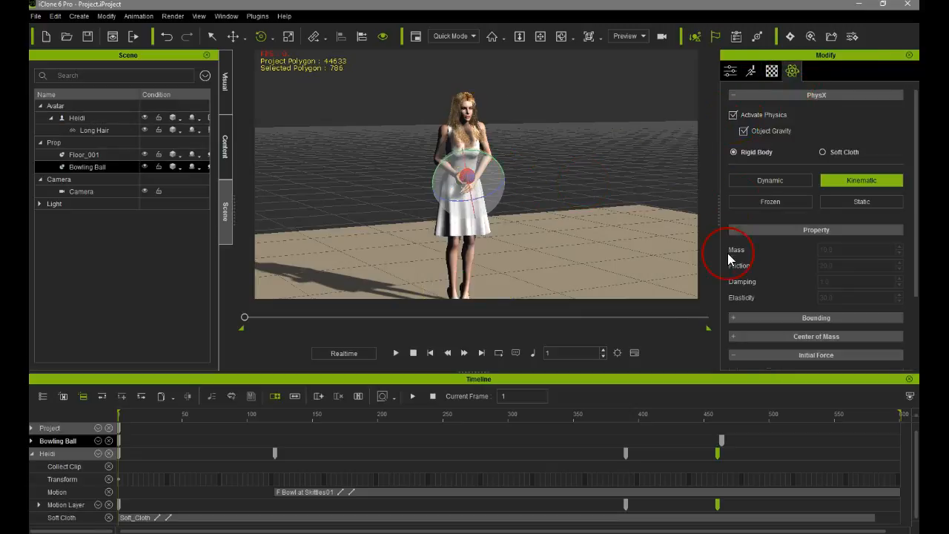
Play the bowling throw twice from the start to examine the arm swing and ball release, returning to frame 1
click(398, 353)
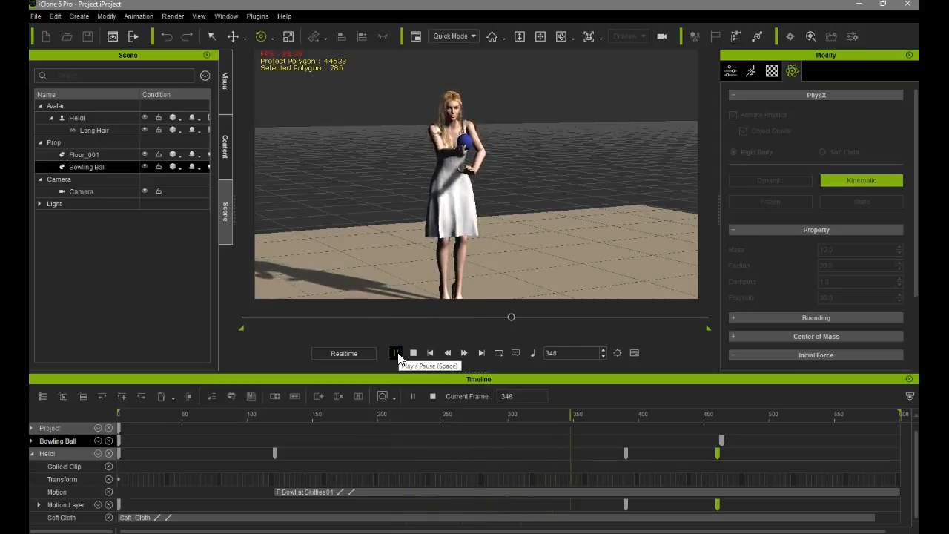
click(397, 352)
click(563, 349)
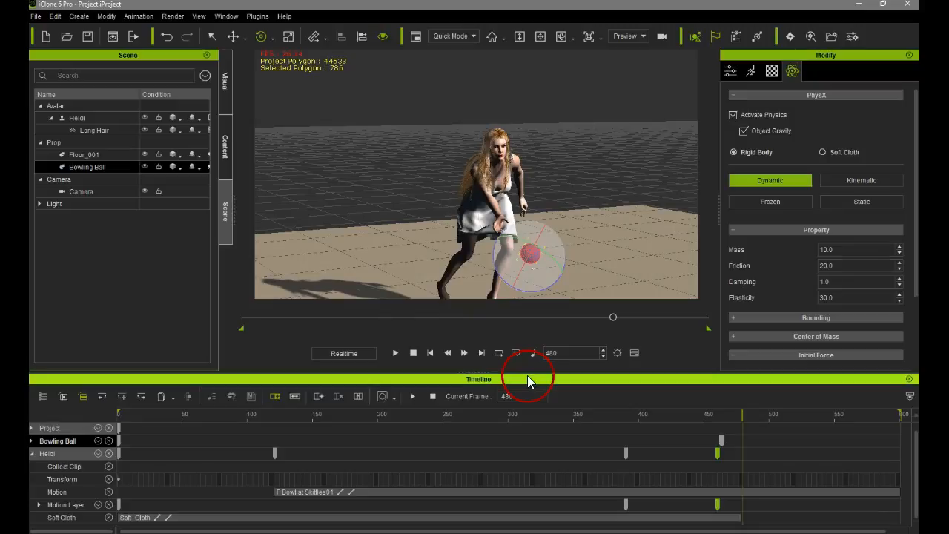
click(433, 353)
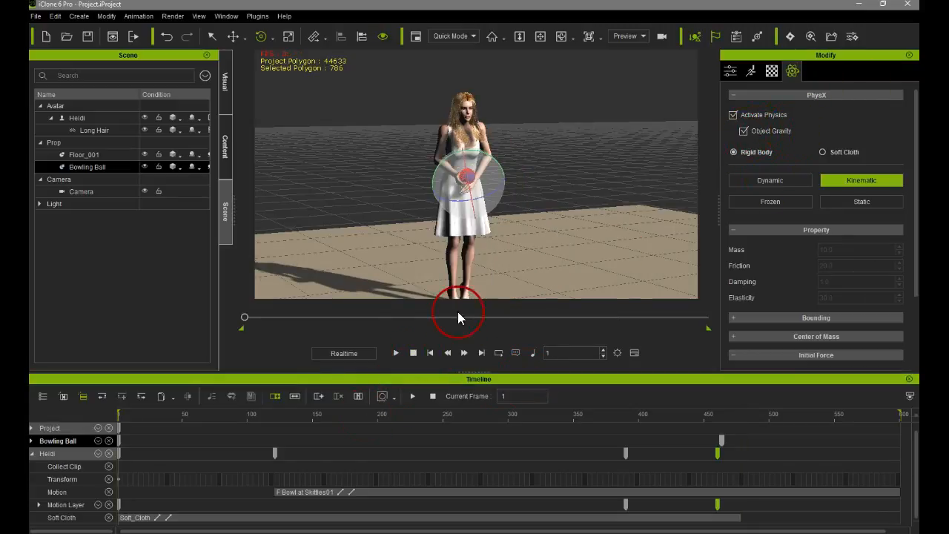
click(398, 353)
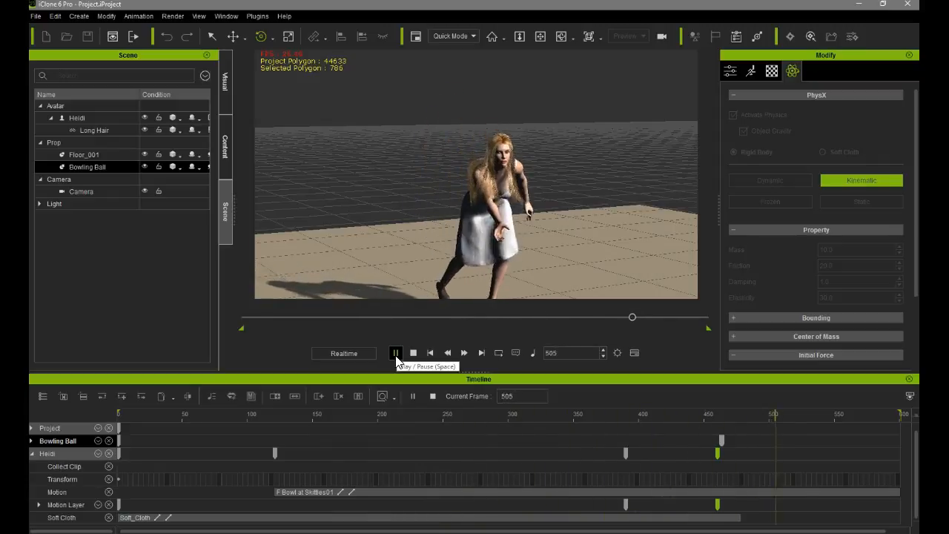
click(413, 354)
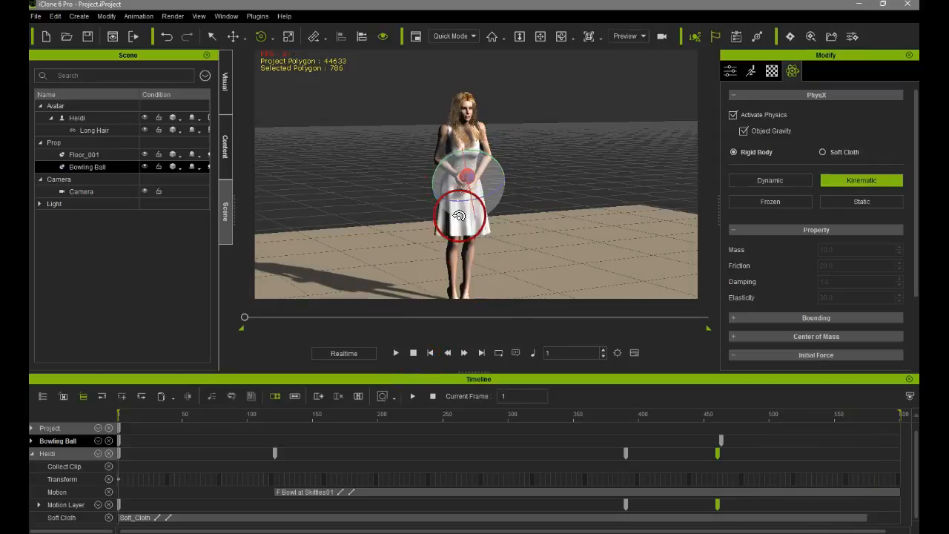
Rotate the female character's right upper arm slightly outward at frame 452 with Edit Motion Layer to move the ball away from her dress
drag(244, 319, 591, 348)
click(697, 445)
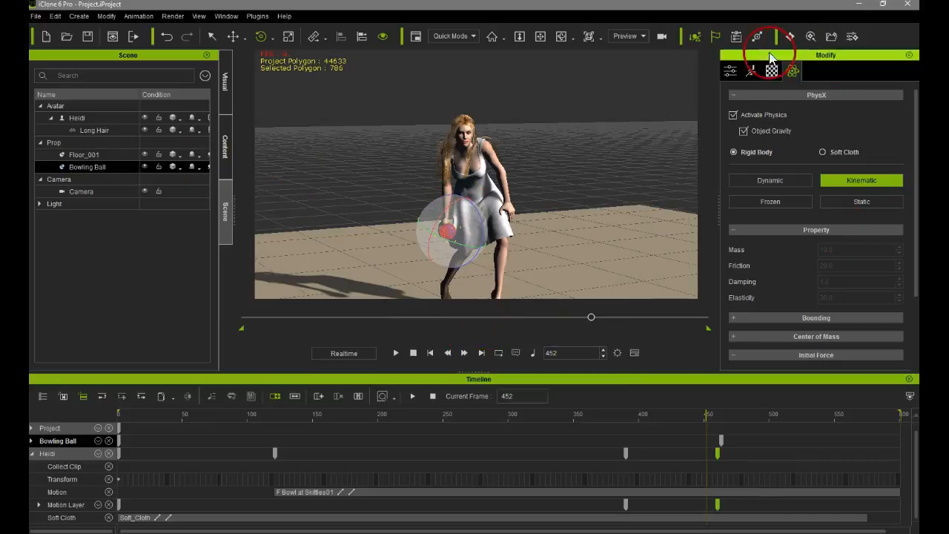
click(753, 72)
click(471, 133)
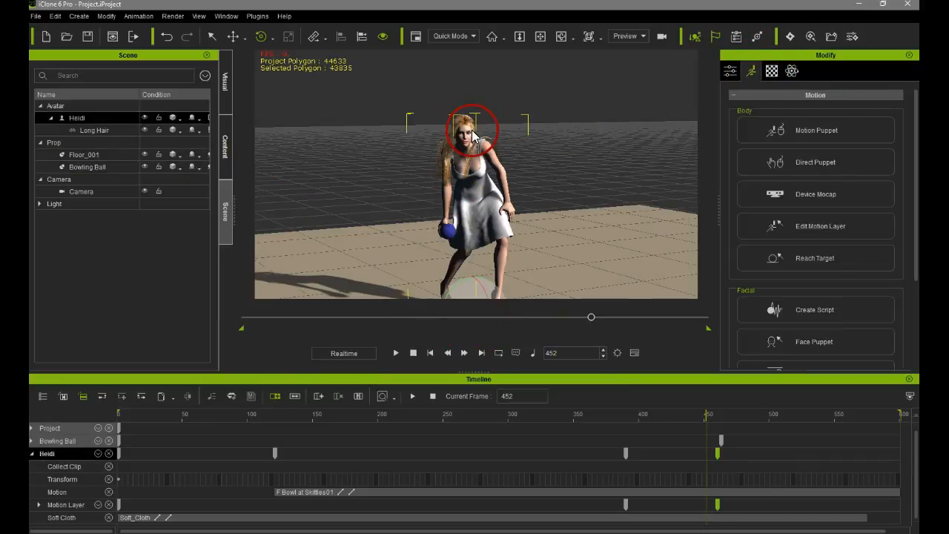
click(848, 221)
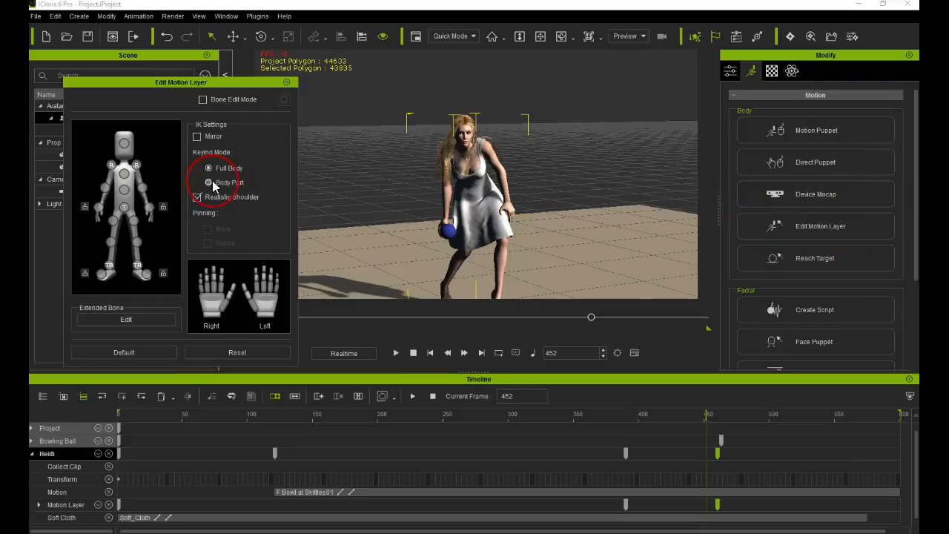
click(111, 163)
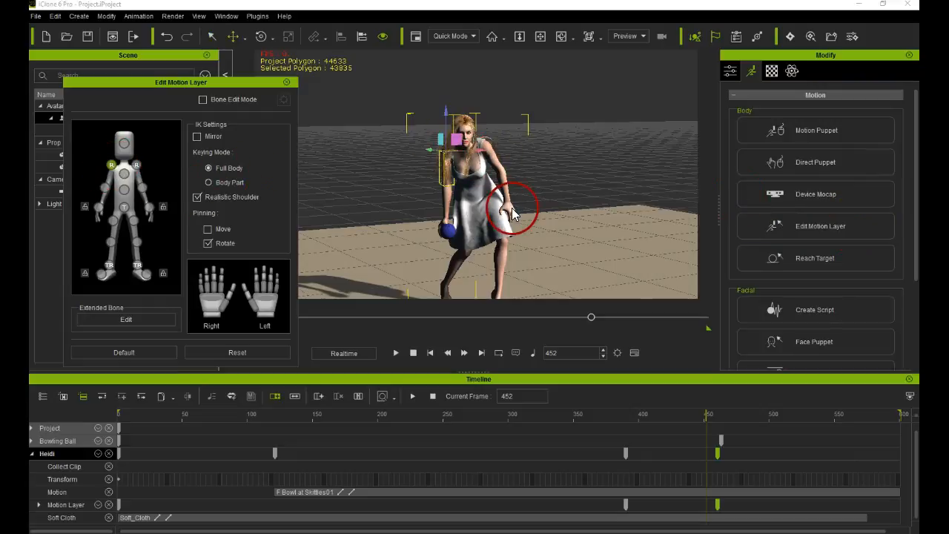
key(e)
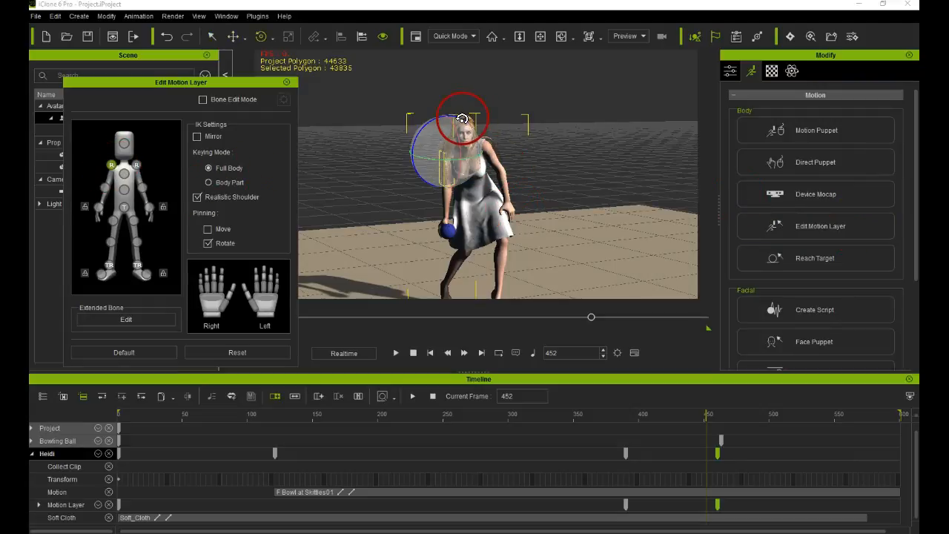
drag(465, 120, 462, 117)
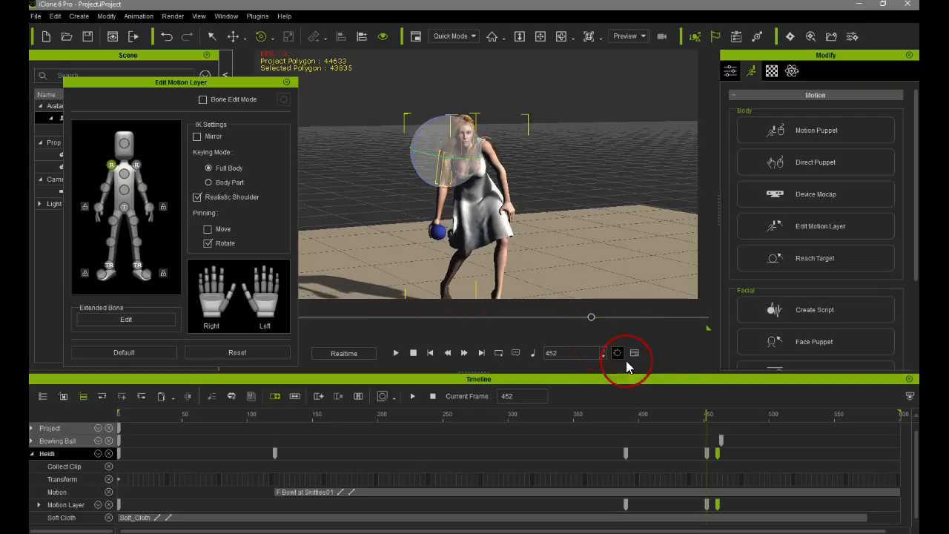
click(287, 82)
Play the animation through frame 600 to simulate the dress's soft cloth again with the arm adjustment at frame 452
click(721, 507)
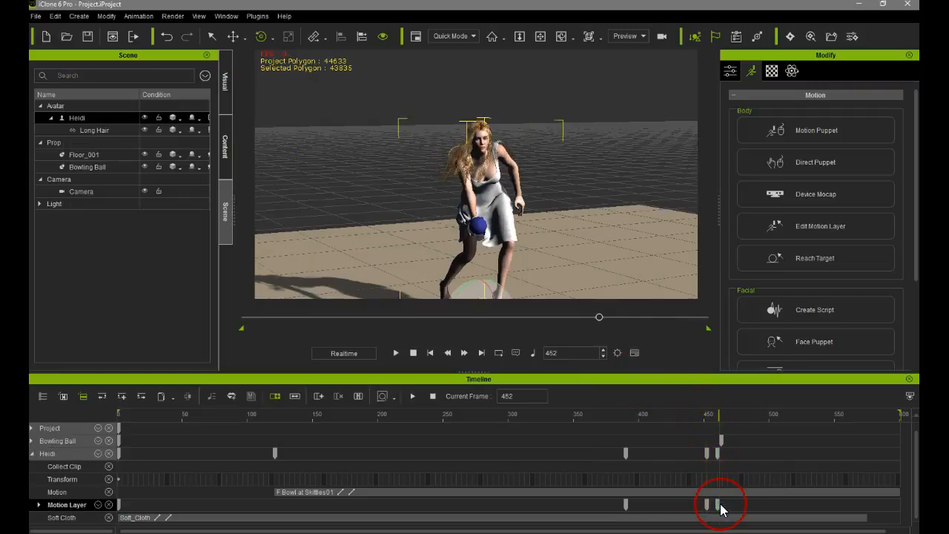
drag(716, 402, 123, 423)
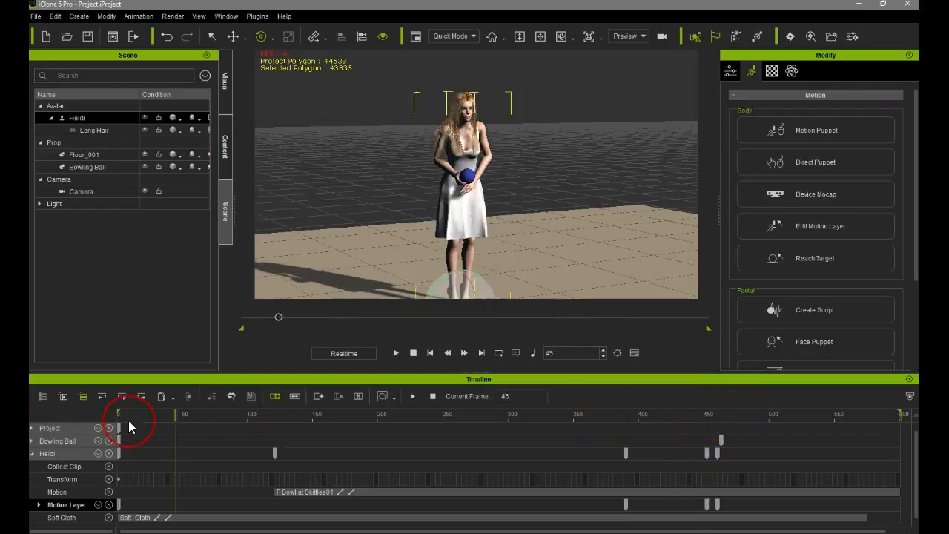
click(396, 352)
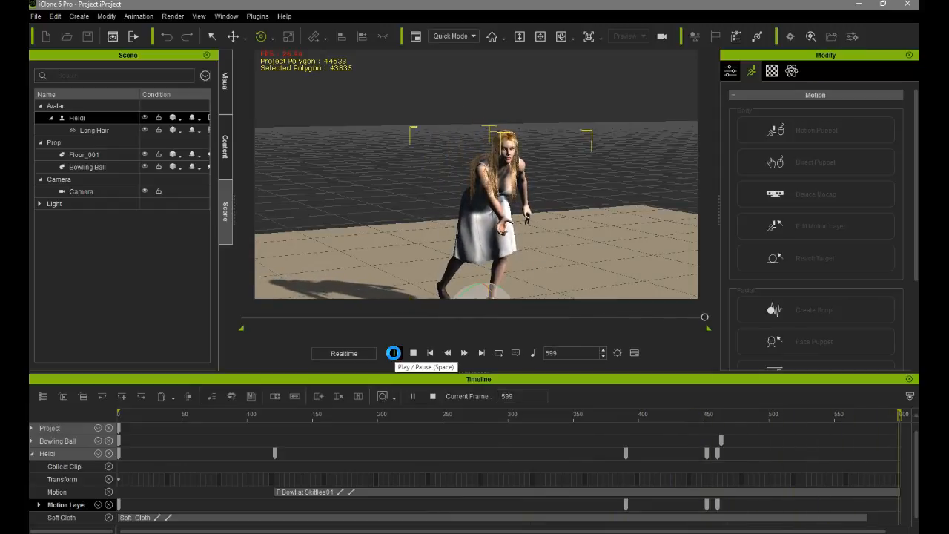
click(395, 353)
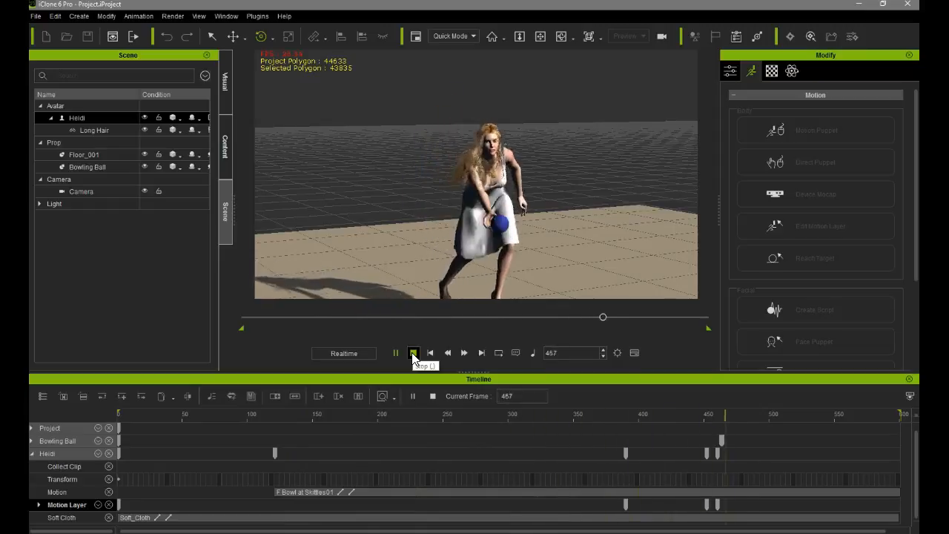
click(413, 353)
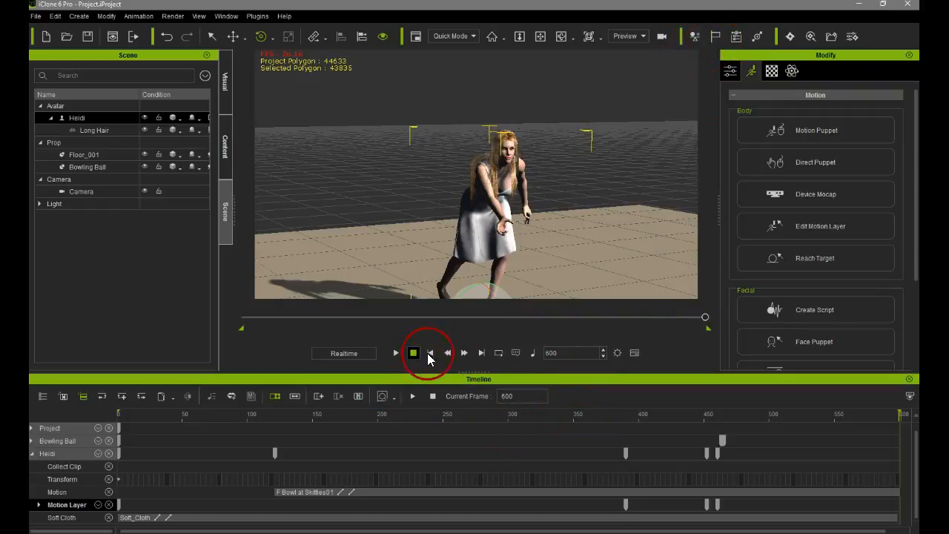
Play back the complete bowling animation repeatedly to review the baked dress and ball throw, and return to frame 1
click(397, 353)
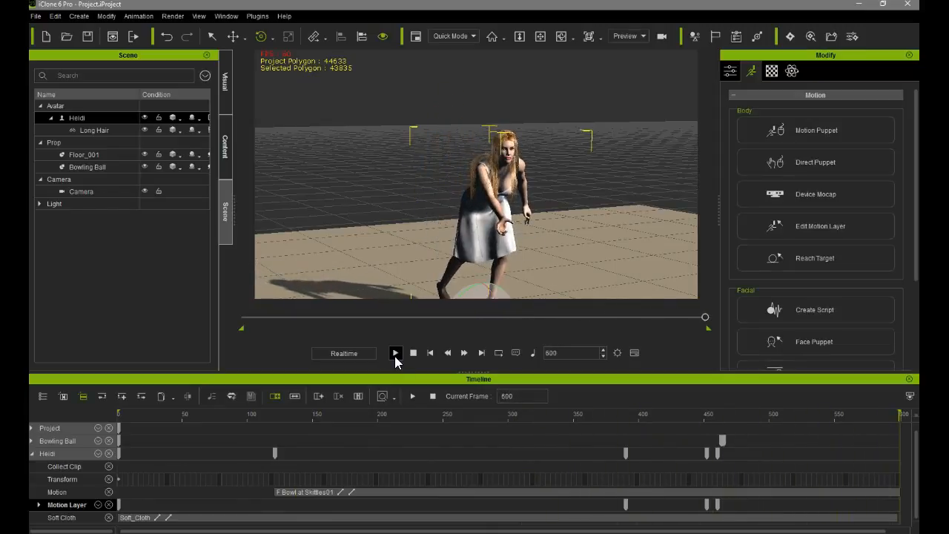
click(412, 355)
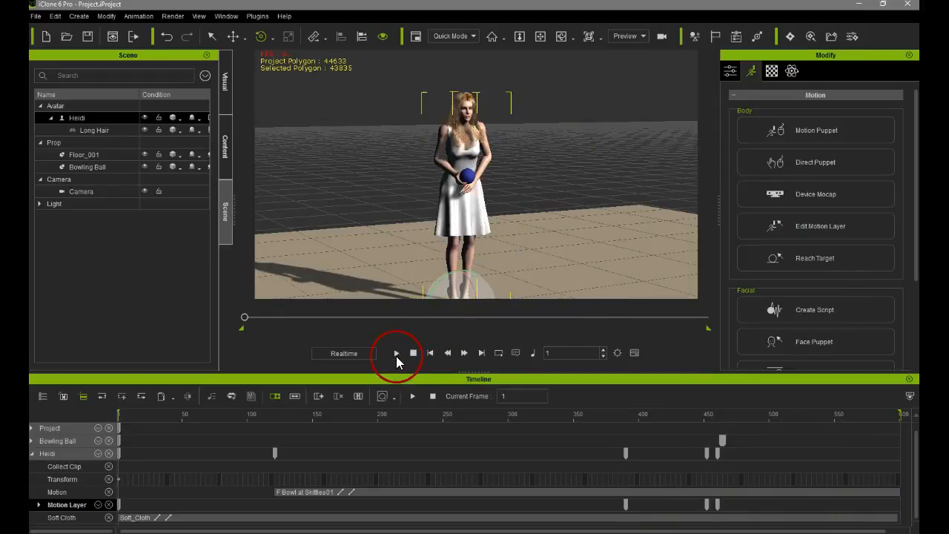
click(395, 354)
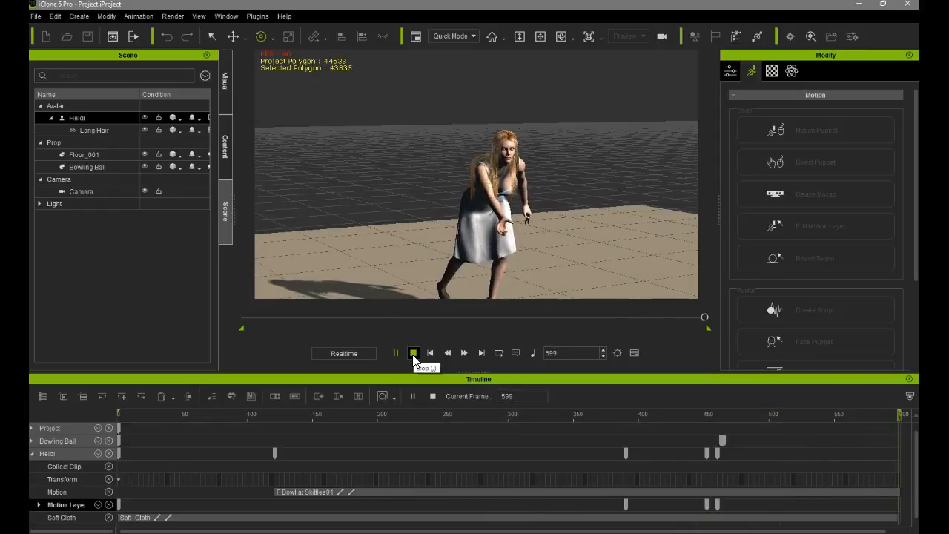
click(481, 353)
click(412, 354)
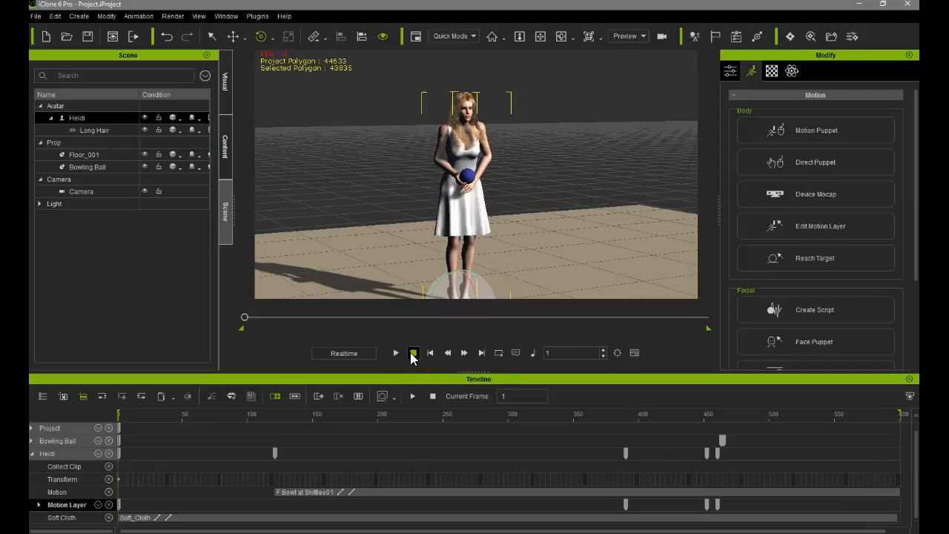
click(398, 354)
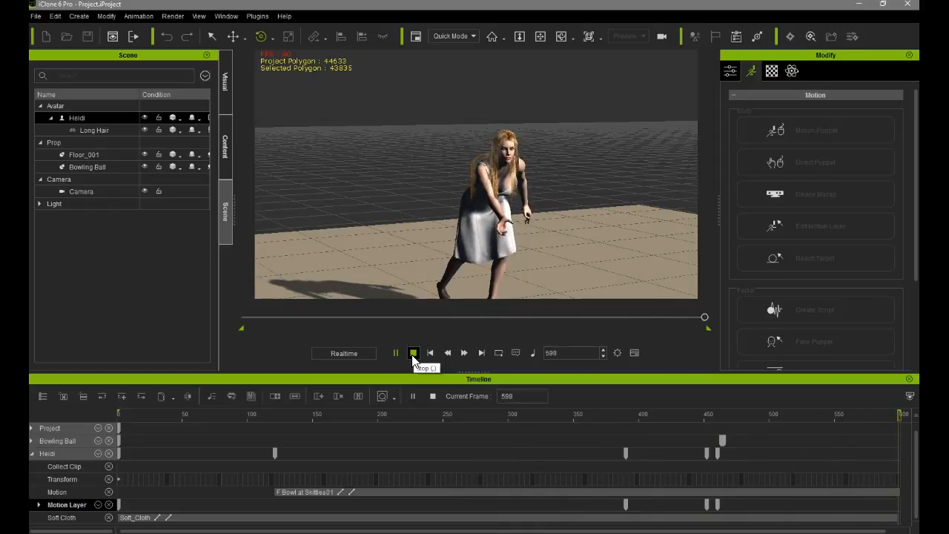
click(412, 355)
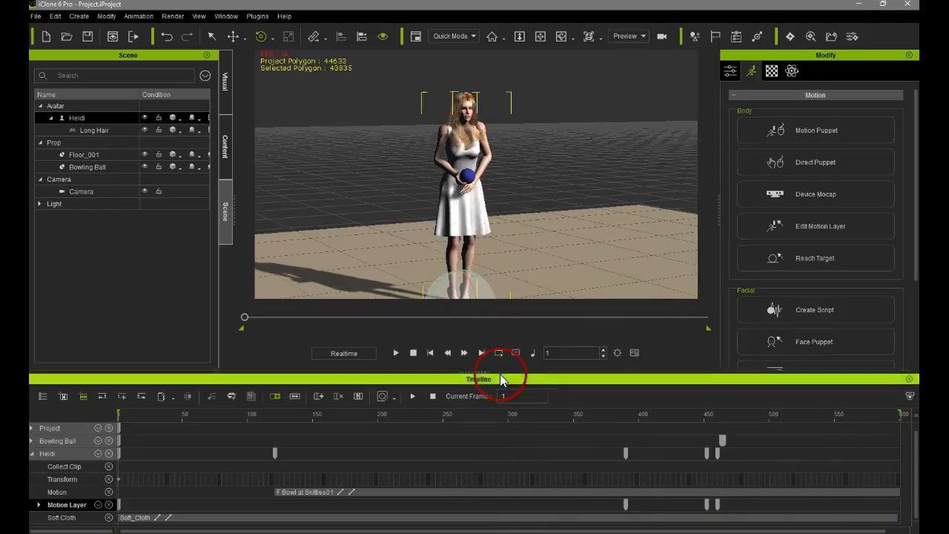